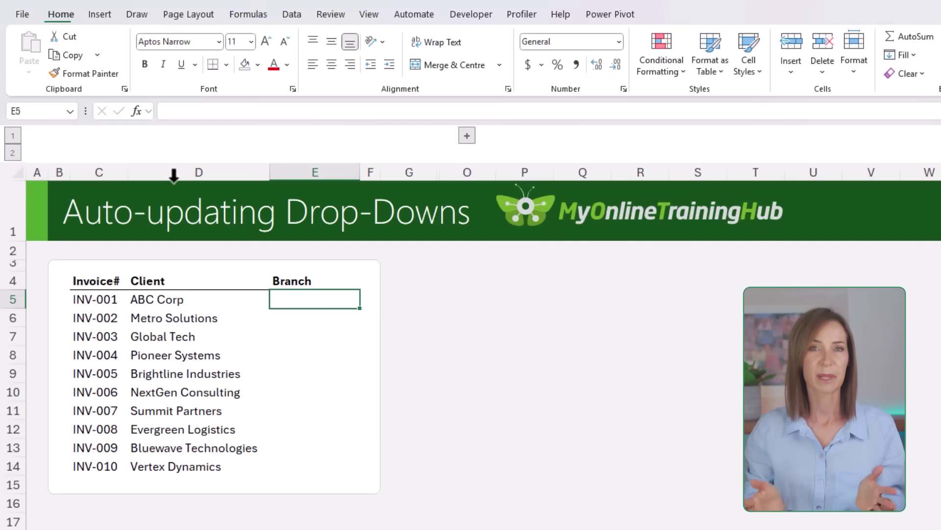
Step: Add list data validation to Branch cells E5:E14 with the source Miami,Orlando,Tampa
{"action": "left_click_drag", "start_coordinate": [300, 300], "coordinate": [319, 465]}
{"action": "key", "text": "alt+a"}
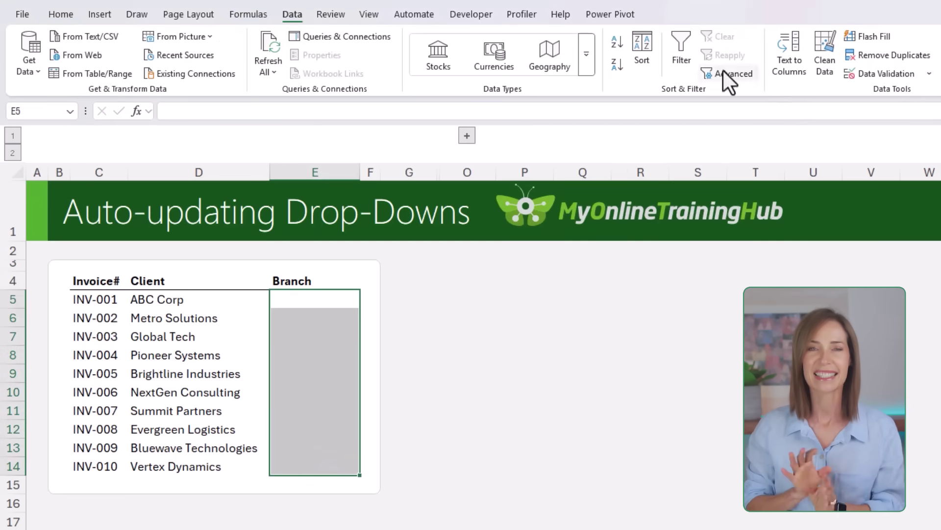
{"action": "key", "text": "v"}
{"action": "key", "text": "v"}
{"action": "left_click", "coordinate": [296, 341]}
{"action": "left_click", "coordinate": [242, 381]}
{"action": "left_click", "coordinate": [230, 399]}
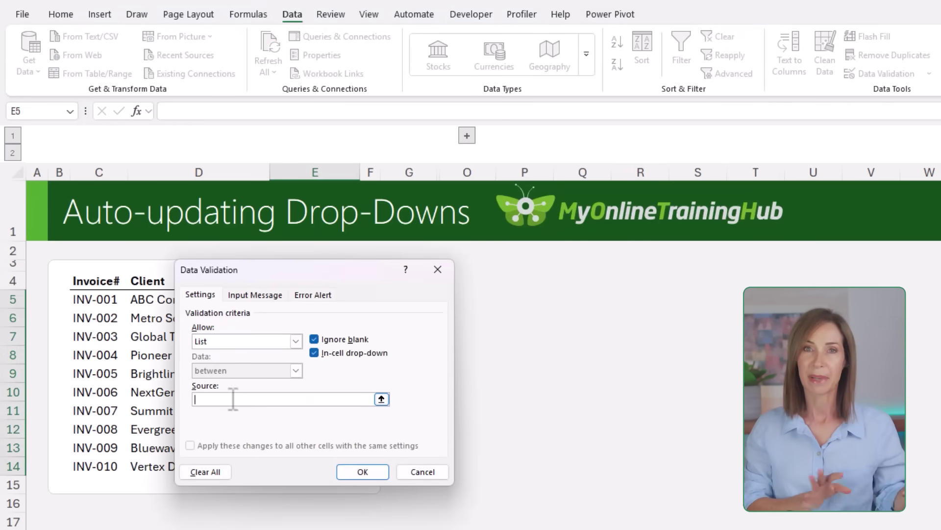
{"action": "type", "text": "Miami,Orlando,Tampa"}
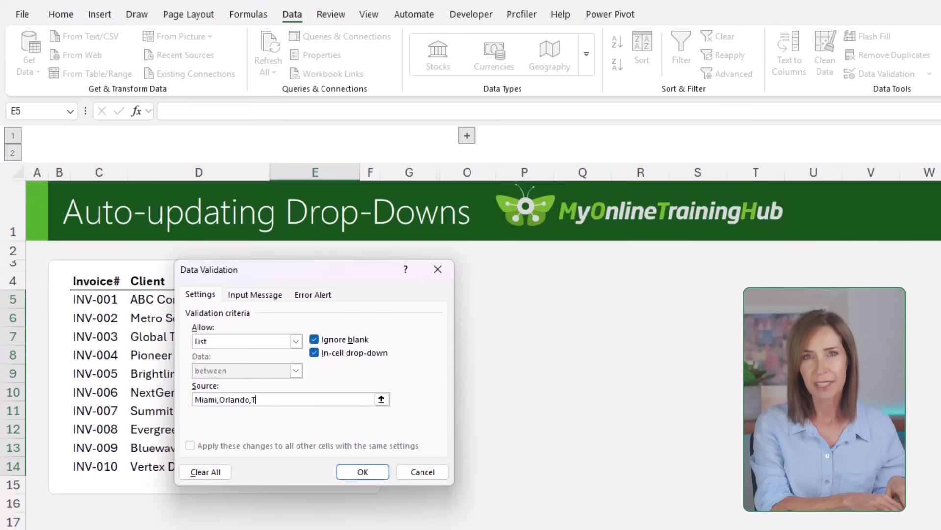
{"action": "left_click", "coordinate": [365, 473]}
Step: Fill Branch cells E5, E6 and E7 with Miami, Orlando and Tampa from the drop-downs, and review E7's options
{"action": "left_click", "coordinate": [366, 301]}
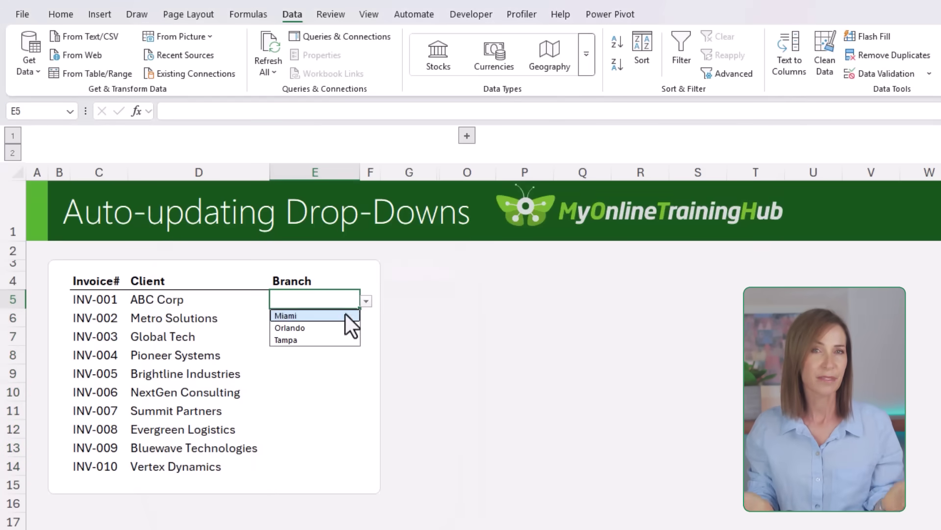
{"action": "left_click", "coordinate": [347, 317]}
{"action": "left_click", "coordinate": [339, 318]}
{"action": "left_click", "coordinate": [367, 319]}
{"action": "left_click", "coordinate": [332, 342]}
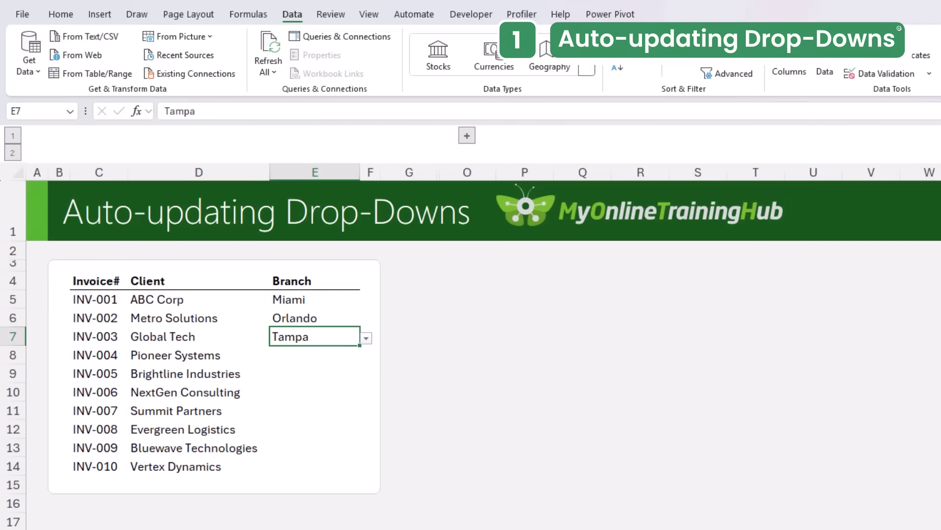
{"action": "left_click", "coordinate": [364, 339]}
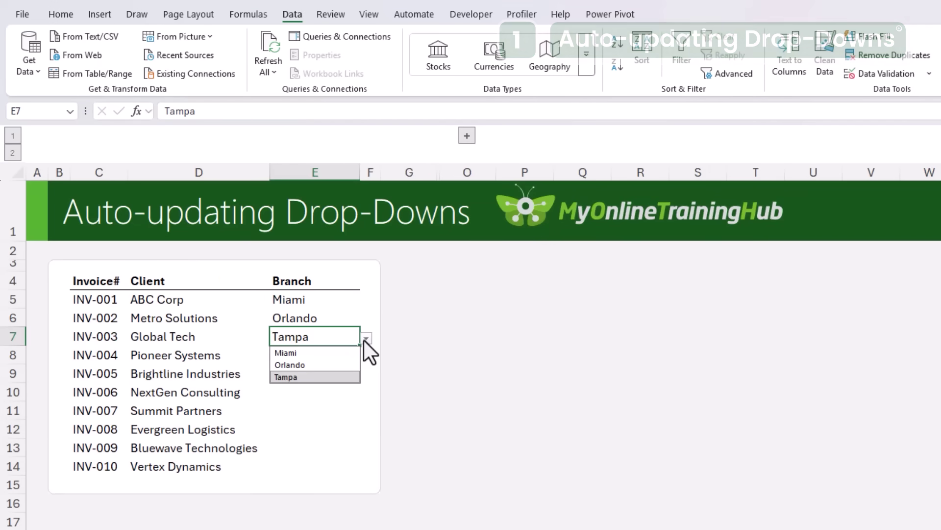
{"action": "left_click", "coordinate": [364, 340]}
Step: Append Boston and Denver to the typed validation source for E5:E14 and check the drop-down in E8
{"action": "left_click", "coordinate": [320, 299]}
{"action": "left_click_drag", "start_coordinate": [319, 300], "coordinate": [314, 465]}
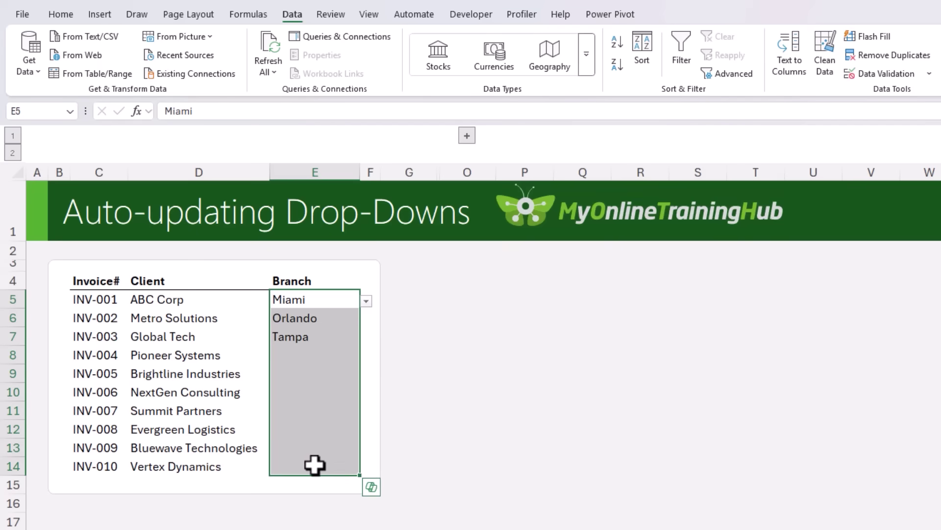
{"action": "left_click", "coordinate": [867, 74]}
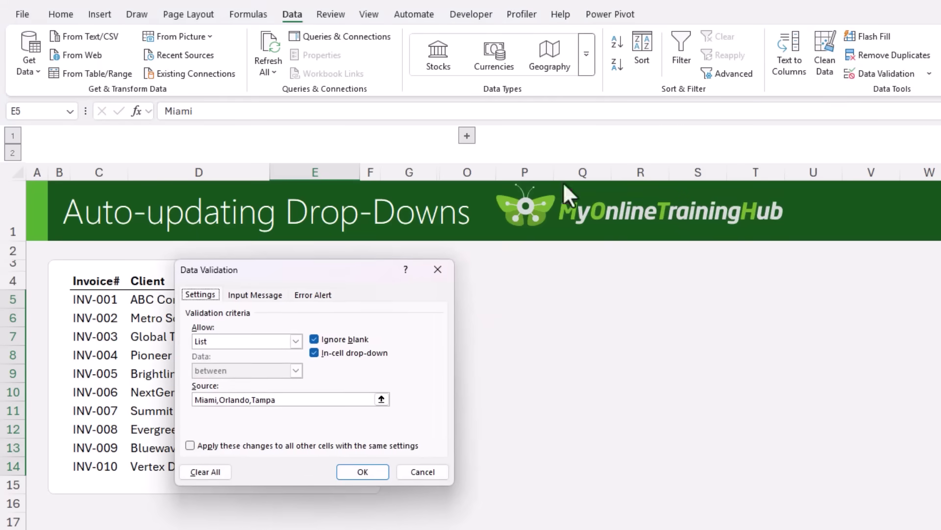
{"action": "left_click_drag", "start_coordinate": [353, 270], "coordinate": [515, 260]}
{"action": "left_click", "coordinate": [501, 391]}
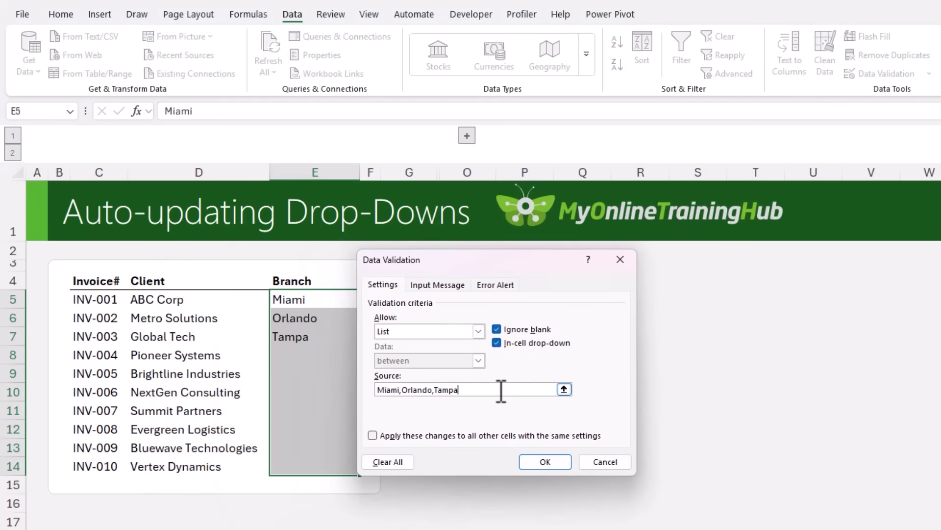
{"action": "type", "text": ",Boston,Denver"}
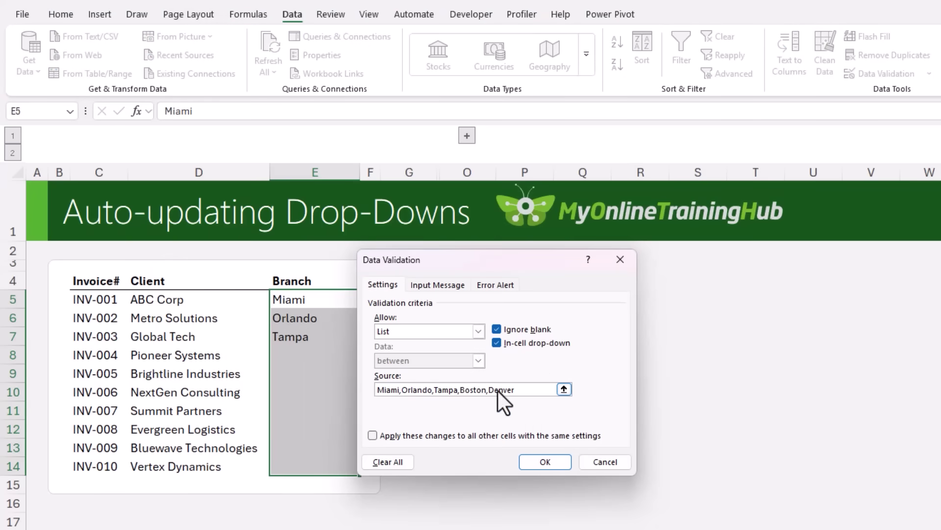
{"action": "left_click", "coordinate": [538, 461]}
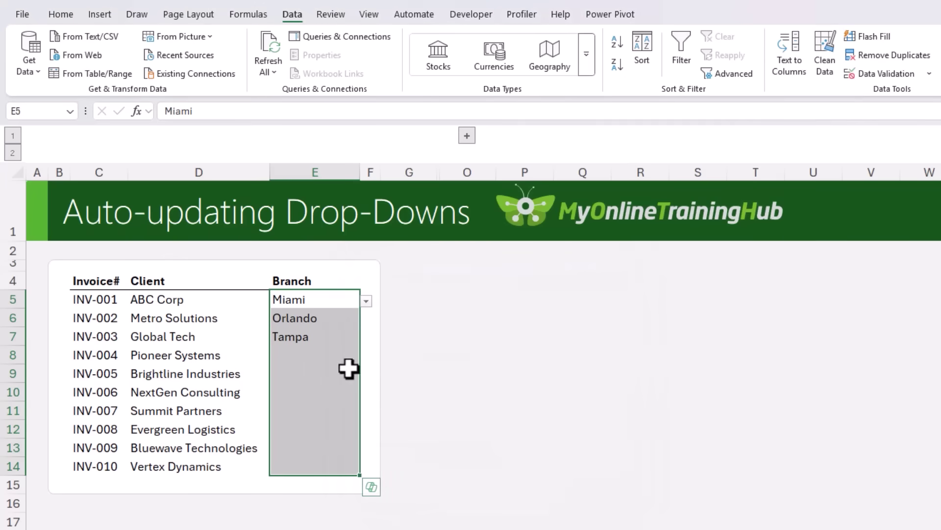
{"action": "left_click", "coordinate": [335, 356]}
{"action": "left_click", "coordinate": [366, 356]}
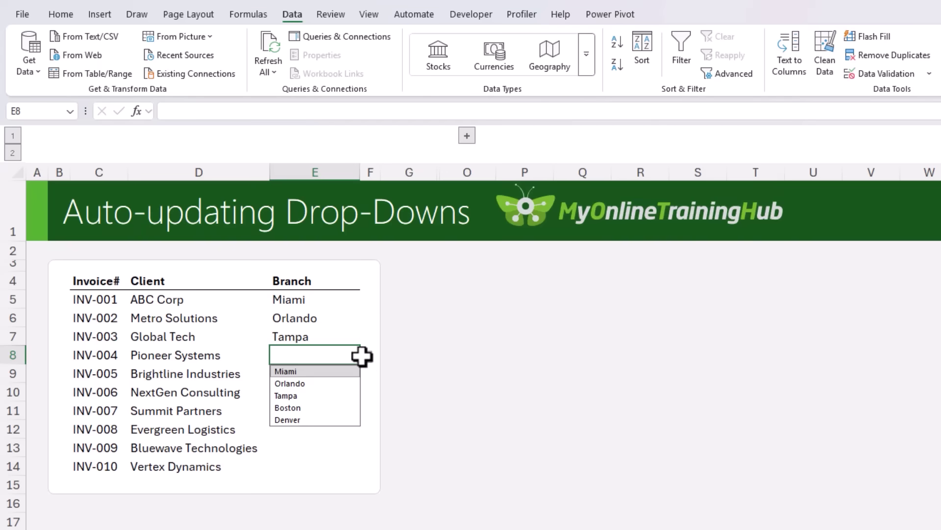
{"action": "left_click", "coordinate": [364, 357]}
{"action": "key", "text": "Up"}
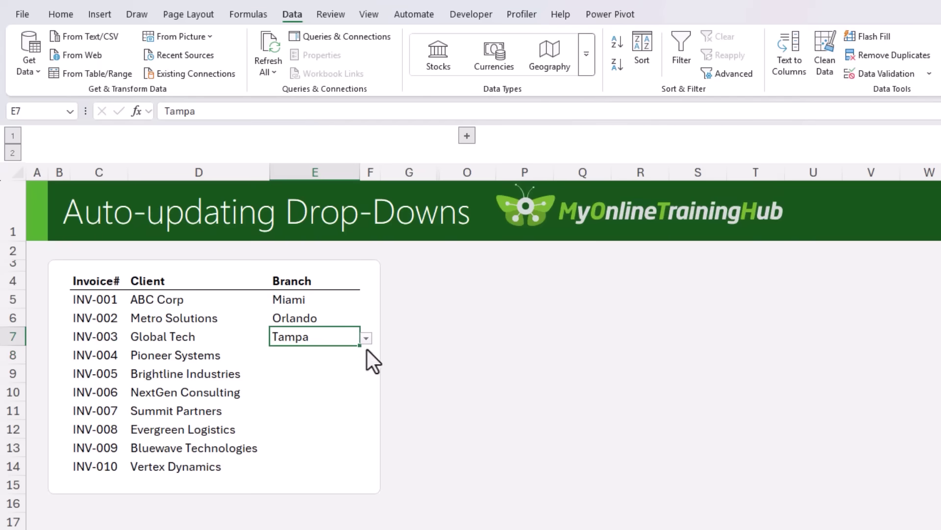
Step: Expand the hidden grouped columns and format the Branches list I4:I7 as a table with headers in White, Table Style Light 1
{"action": "left_click", "coordinate": [467, 136]}
{"action": "left_click", "coordinate": [484, 302]}
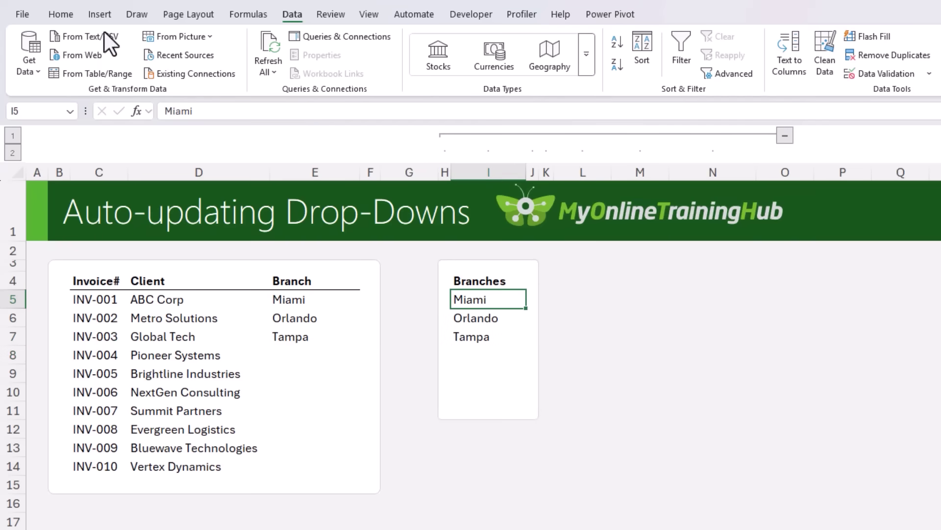
{"action": "left_click", "coordinate": [70, 11]}
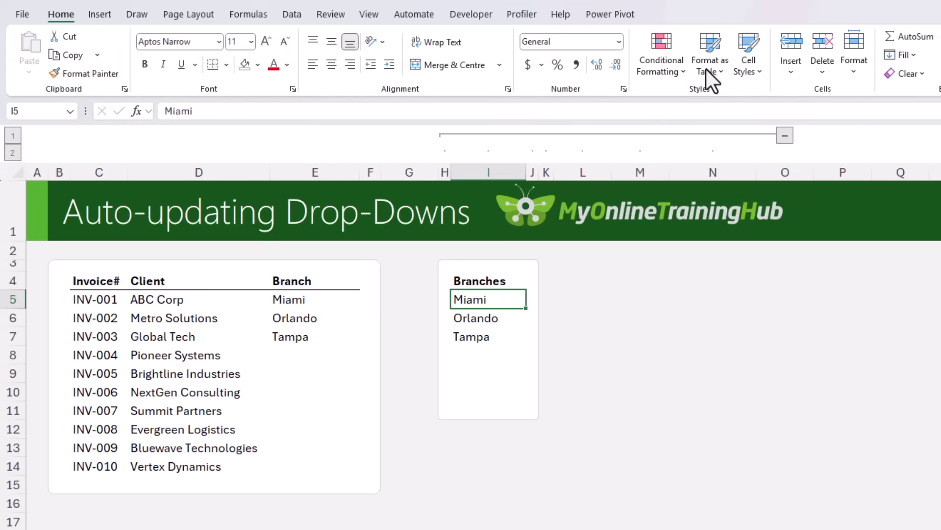
{"action": "left_click", "coordinate": [710, 69]}
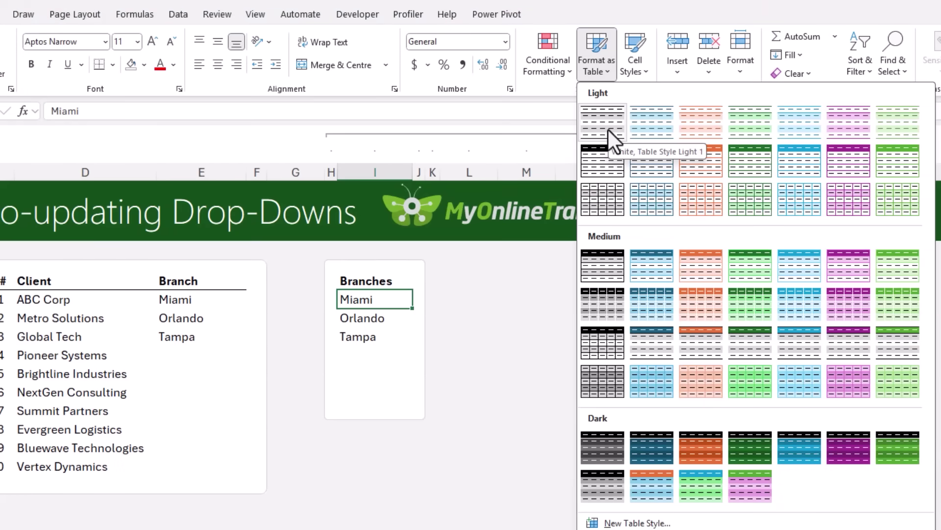
{"action": "left_click", "coordinate": [608, 129]}
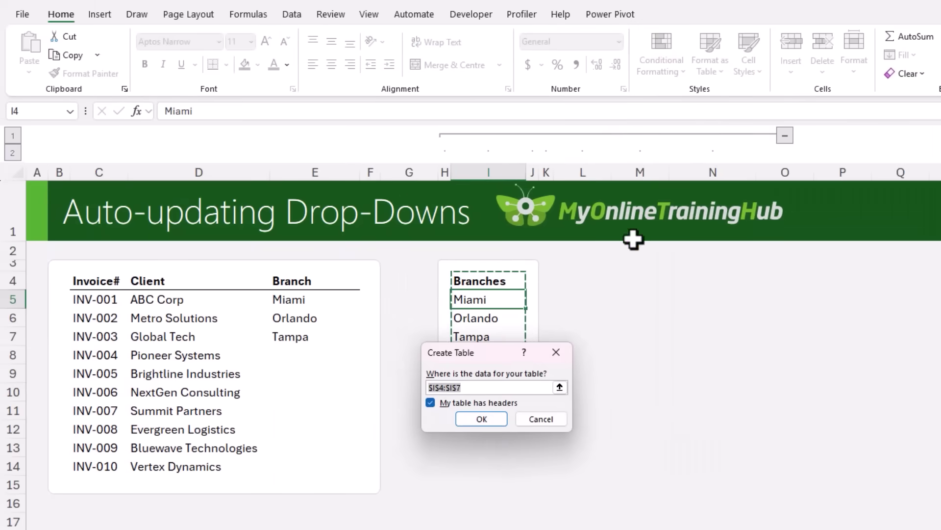
{"action": "left_click", "coordinate": [481, 419]}
Step: Name the new Branches table BranchesTable
{"action": "left_click", "coordinate": [60, 53]}
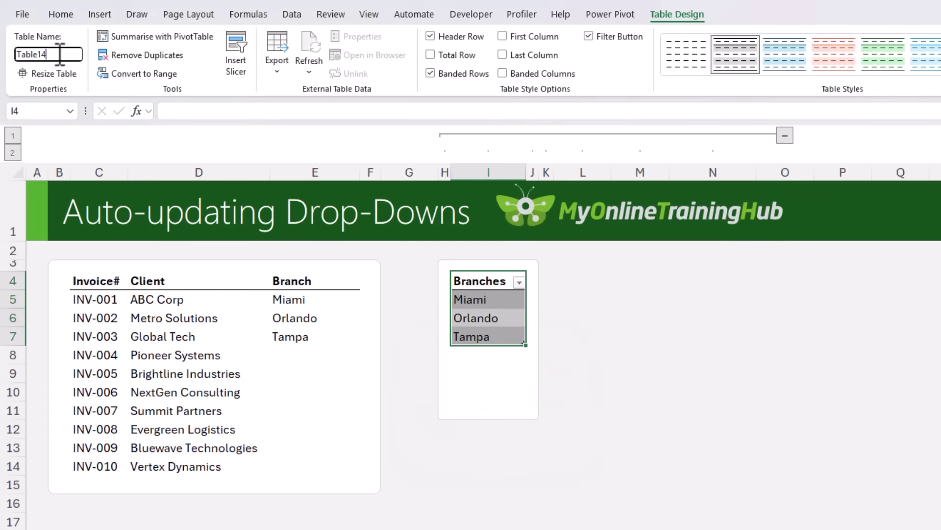
{"action": "double_click", "coordinate": [52, 54]}
{"action": "type", "text": "BranchesTable"}
{"action": "key", "text": "Return"}
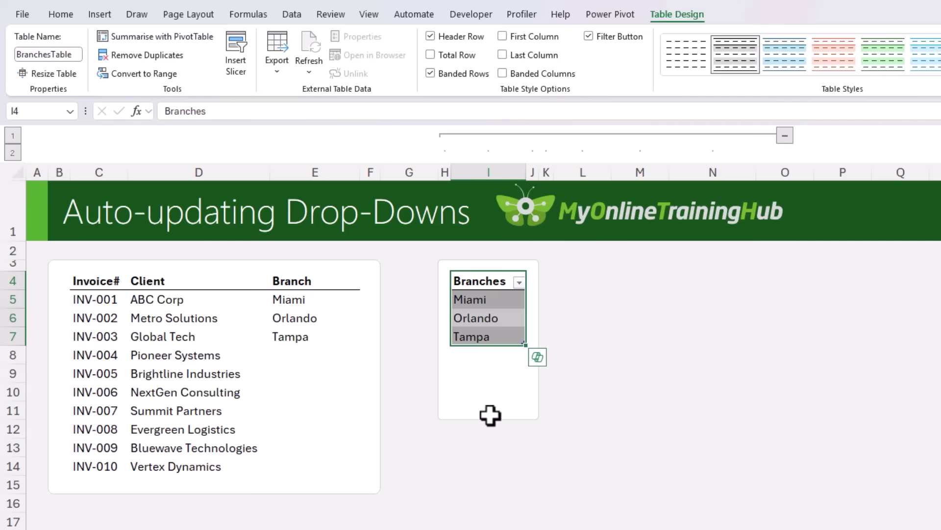
Step: Replace the validation source for Branch cells E5:E14 with the table range =$I$5:$I$7 and check the drop-down in E8
{"action": "left_click", "coordinate": [484, 356]}
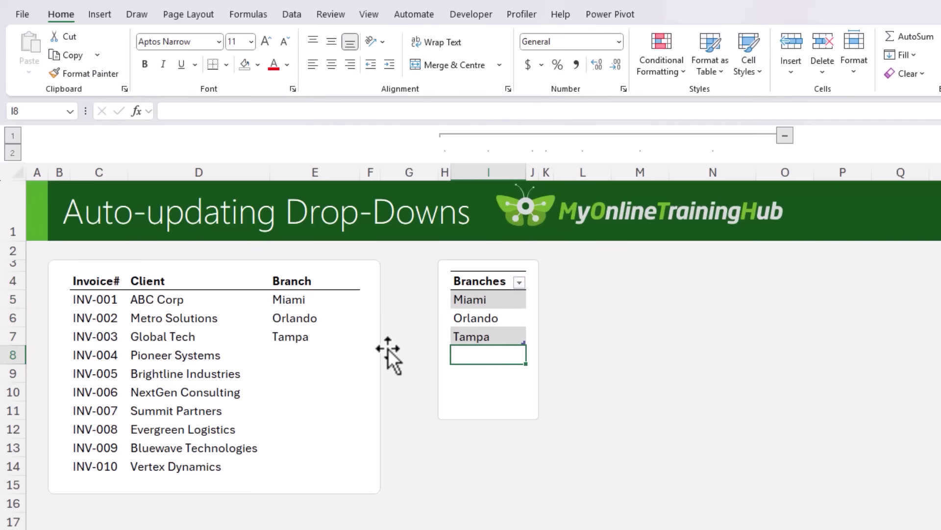
{"action": "left_click_drag", "start_coordinate": [316, 300], "coordinate": [320, 474]}
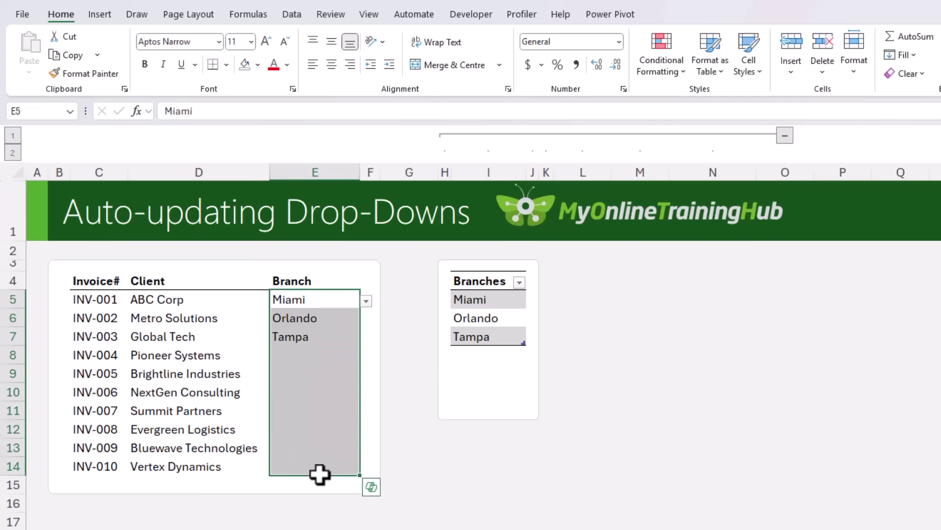
{"action": "left_click", "coordinate": [290, 15]}
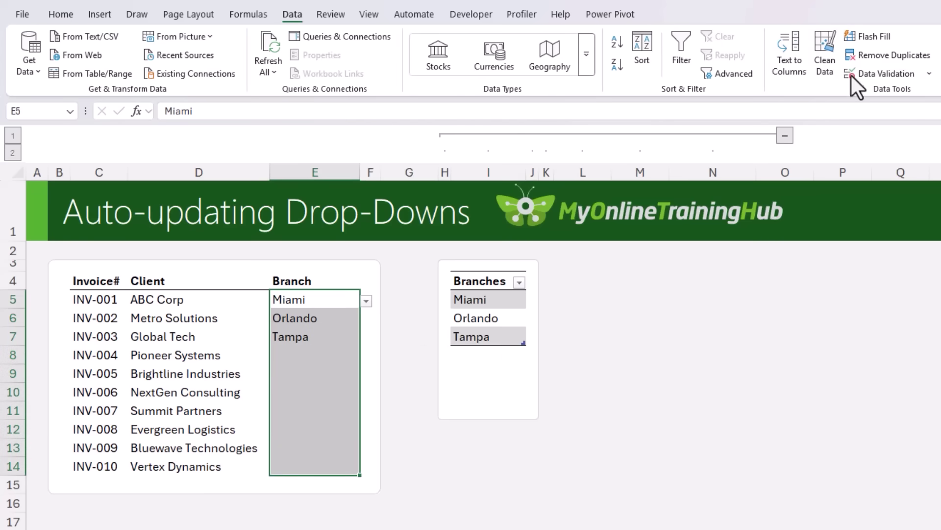
{"action": "left_click", "coordinate": [852, 75]}
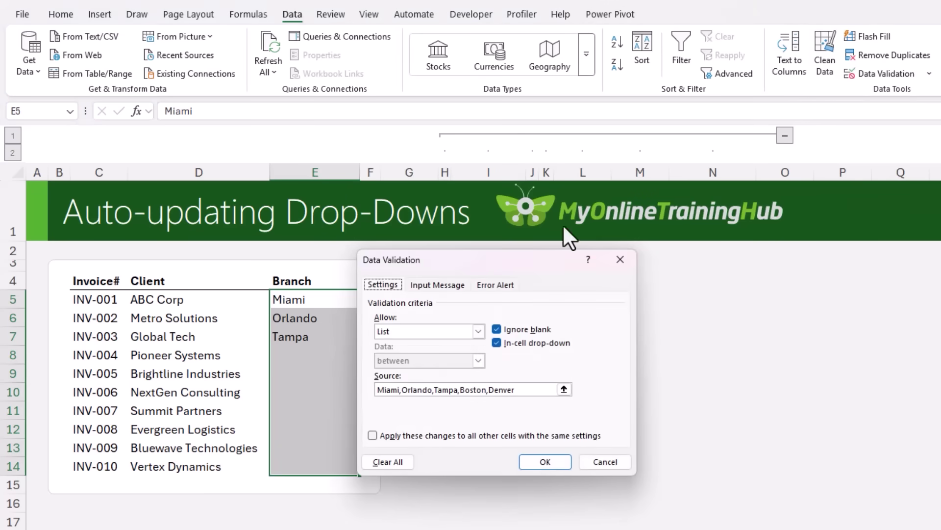
{"action": "left_click_drag", "start_coordinate": [501, 257], "coordinate": [681, 264]}
{"action": "left_click_drag", "start_coordinate": [701, 392], "coordinate": [545, 392]}
{"action": "key", "text": "BackSpace"}
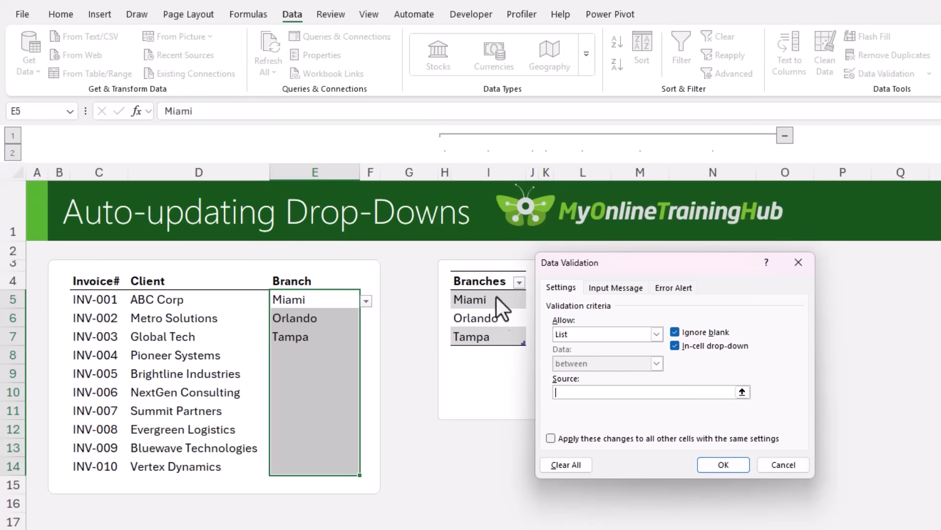
{"action": "left_click", "coordinate": [484, 268]}
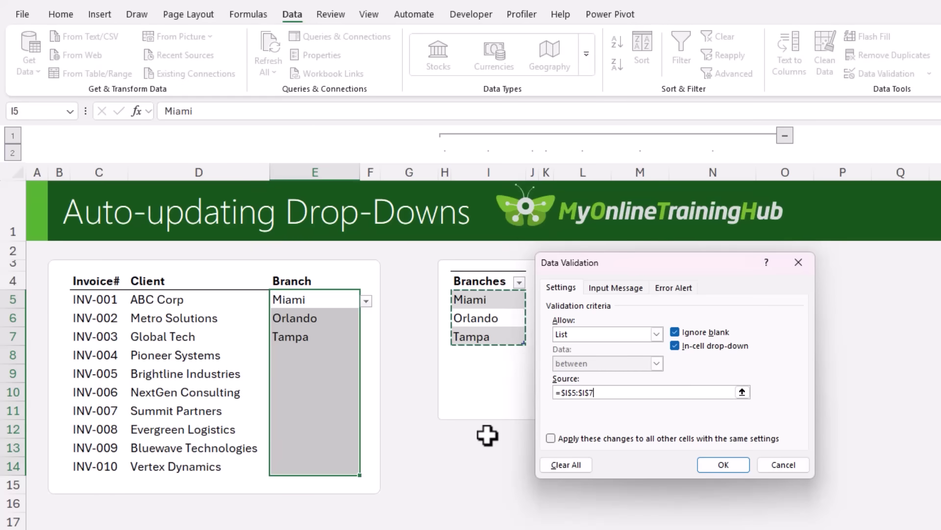
{"action": "left_click", "coordinate": [723, 464]}
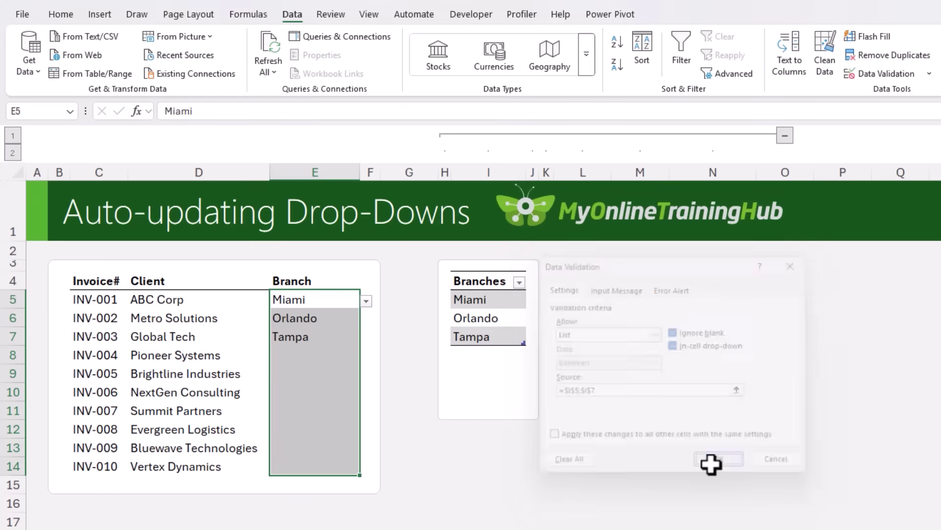
{"action": "left_click", "coordinate": [361, 355]}
{"action": "left_click", "coordinate": [364, 354]}
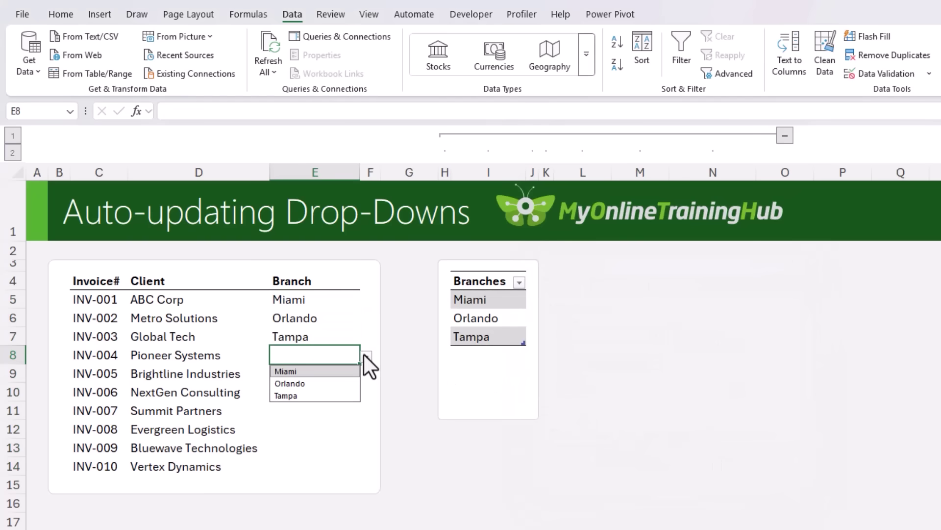
Step: Add Boston and Denver as new rows beneath Tampa in the Branches table
{"action": "left_click", "coordinate": [473, 355]}
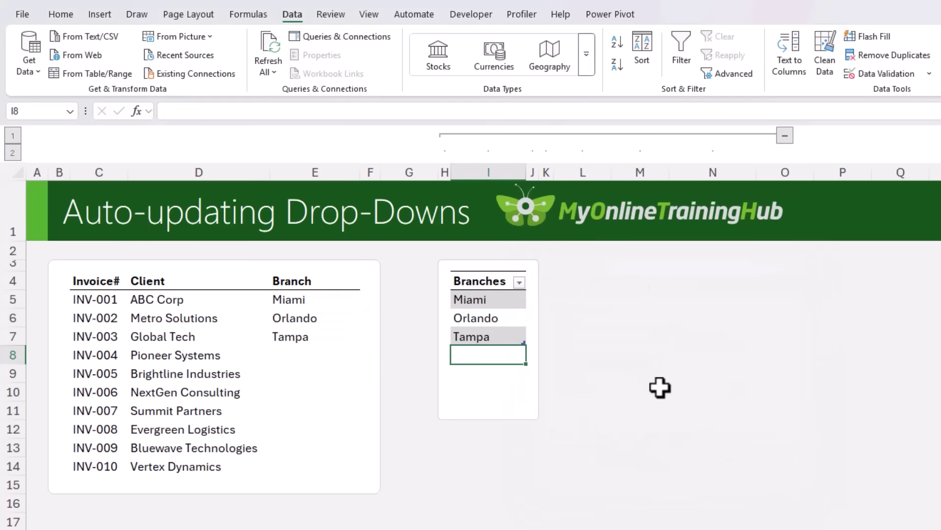
{"action": "type", "text": "Boston"}
{"action": "key", "text": "Return"}
{"action": "type", "text": "Denver"}
{"action": "key", "text": "Return"}
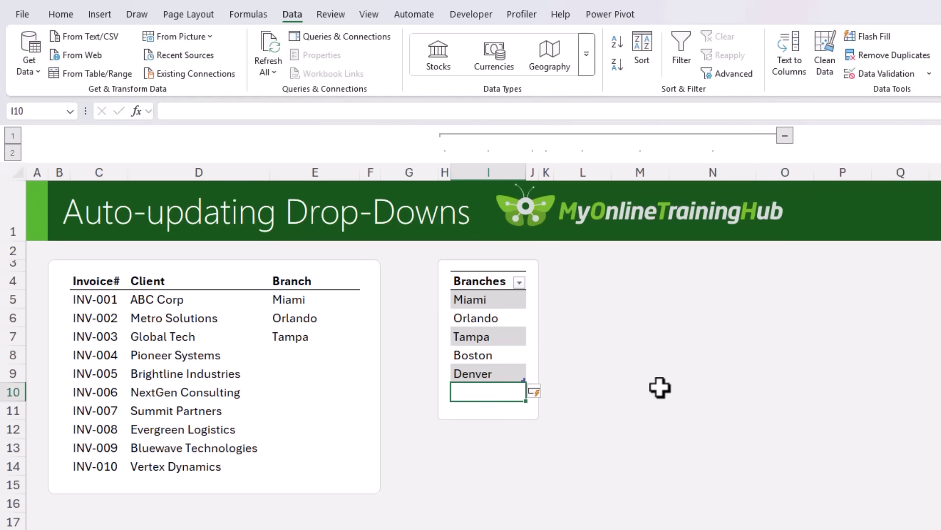
Step: Choose Boston for INV-004 and Denver for INV-005 from the Branch drop-downs
{"action": "left_click", "coordinate": [316, 353]}
{"action": "left_click", "coordinate": [366, 356]}
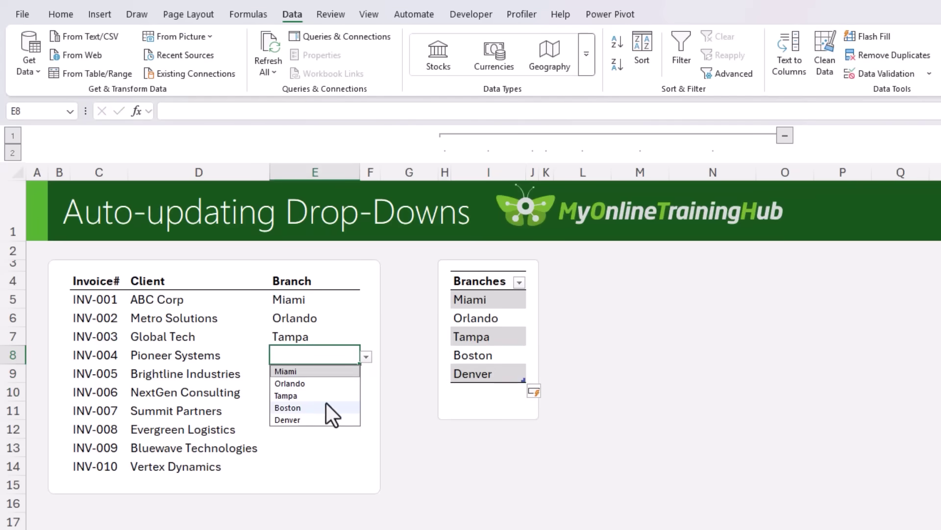
{"action": "left_click", "coordinate": [319, 410]}
{"action": "left_click", "coordinate": [345, 375]}
{"action": "left_click", "coordinate": [366, 375]}
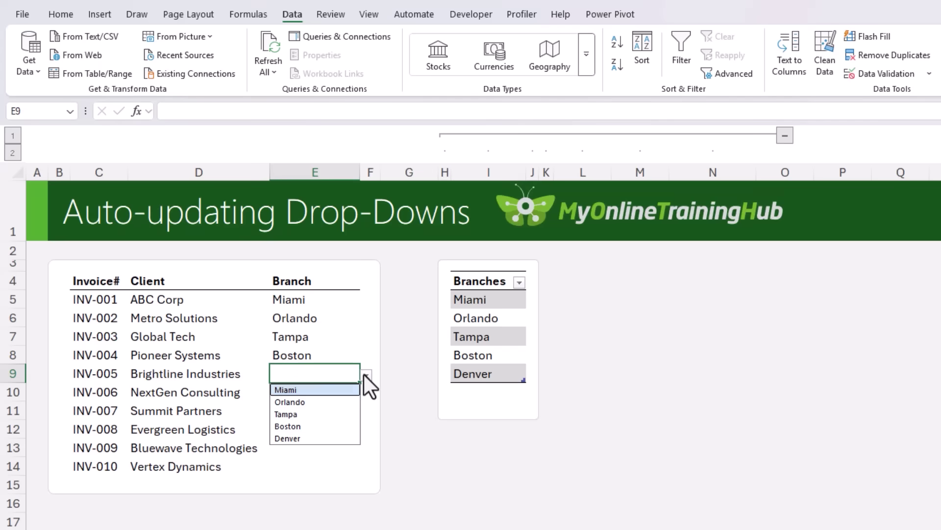
{"action": "left_click", "coordinate": [311, 437]}
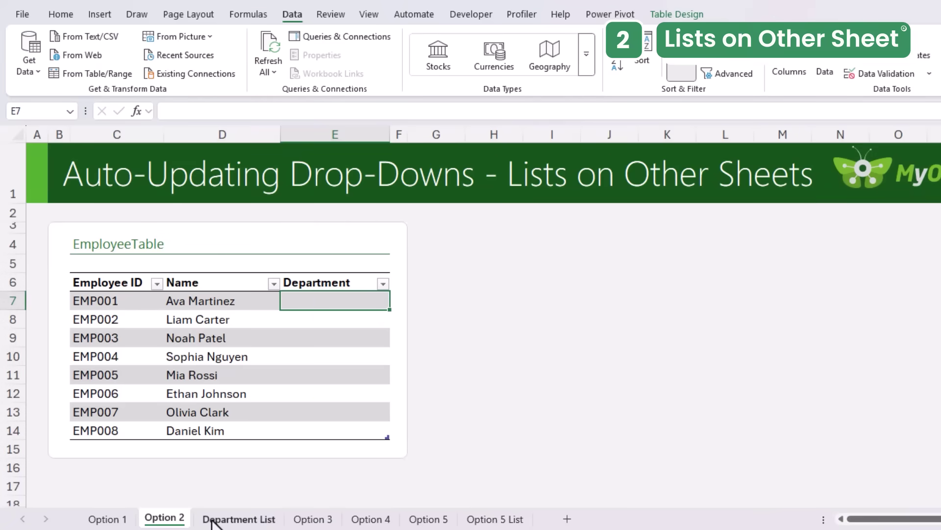
Step: Apply list validation to the Department cells E7:E14 on the Option 2 sheet, using ='Department List'!$C$7:$C$10 as the source
{"action": "left_click", "coordinate": [214, 520]}
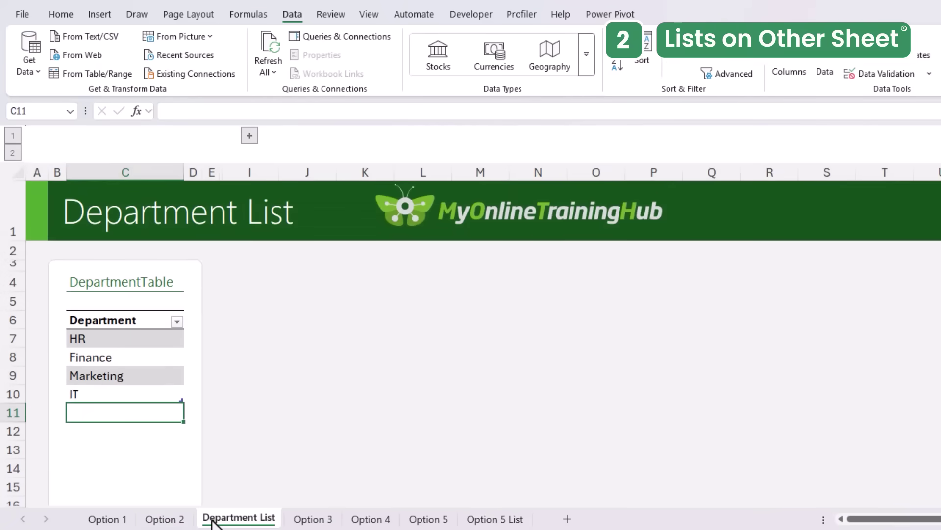
{"action": "left_click", "coordinate": [166, 518]}
{"action": "left_click_drag", "start_coordinate": [295, 300], "coordinate": [303, 430]}
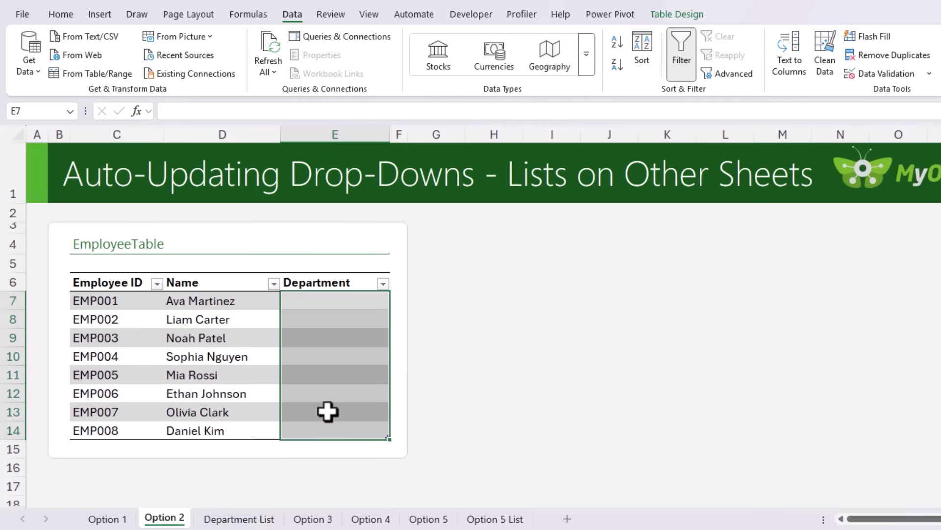
{"action": "left_click", "coordinate": [891, 73]}
{"action": "left_click", "coordinate": [566, 334]}
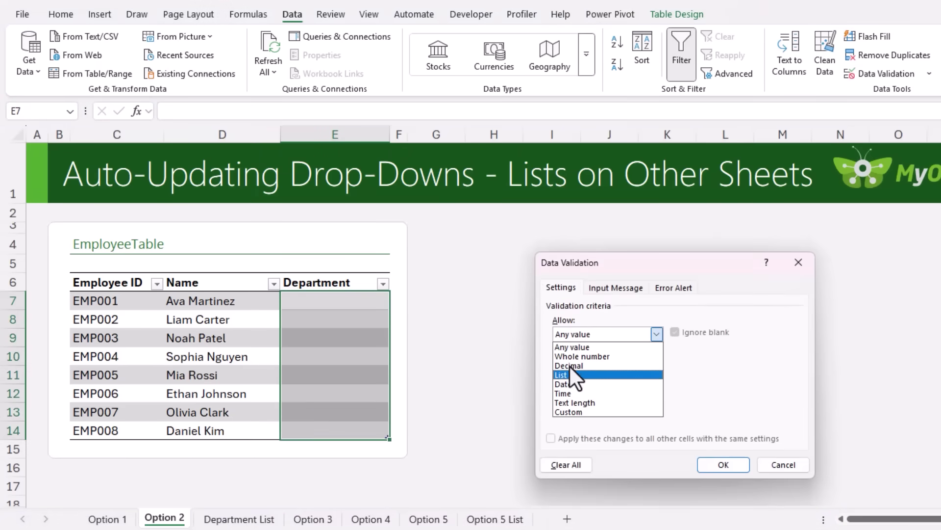
{"action": "left_click", "coordinate": [572, 379]}
{"action": "left_click", "coordinate": [575, 387]}
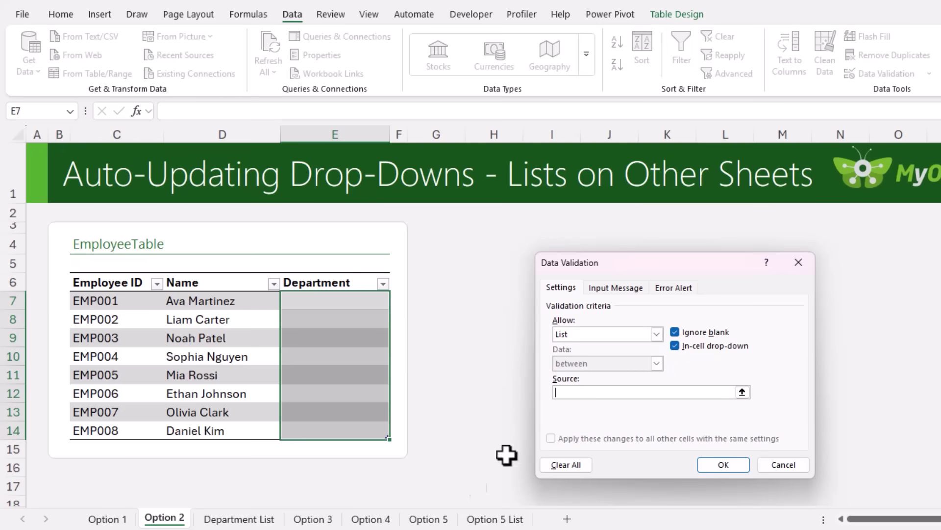
{"action": "left_click", "coordinate": [238, 519]}
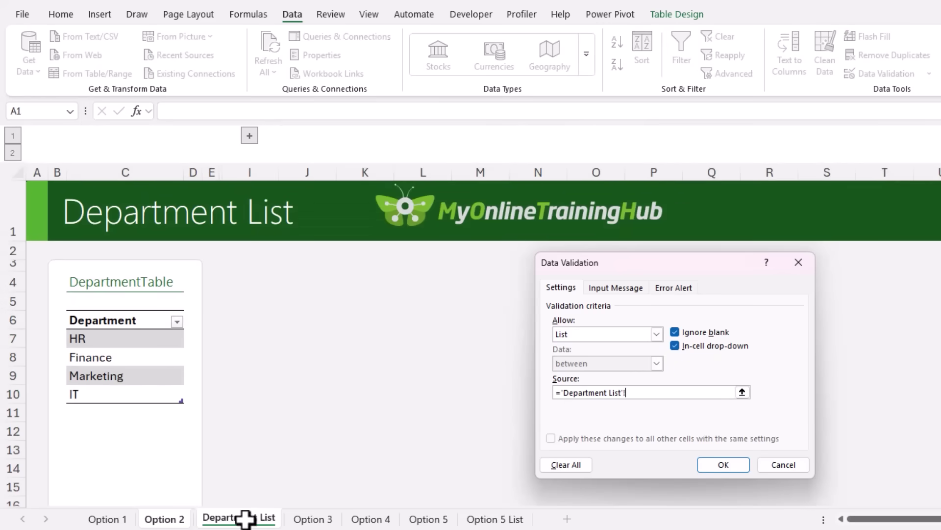
{"action": "left_click", "coordinate": [122, 313]}
{"action": "left_click", "coordinate": [712, 463]}
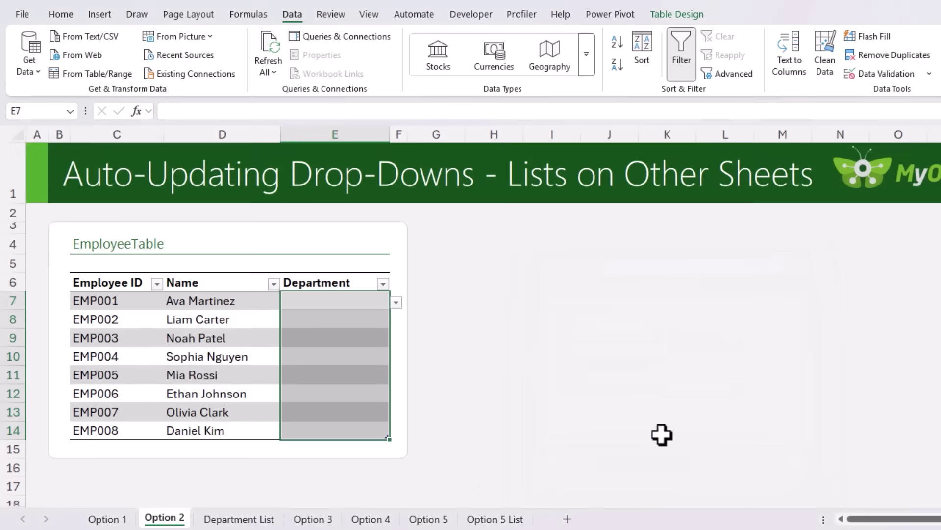
Step: Choose HR for EMP001 and Finance for EMP002 from the Department drop-downs
{"action": "left_click", "coordinate": [395, 302]}
{"action": "left_click", "coordinate": [358, 317]}
{"action": "left_click", "coordinate": [359, 318]}
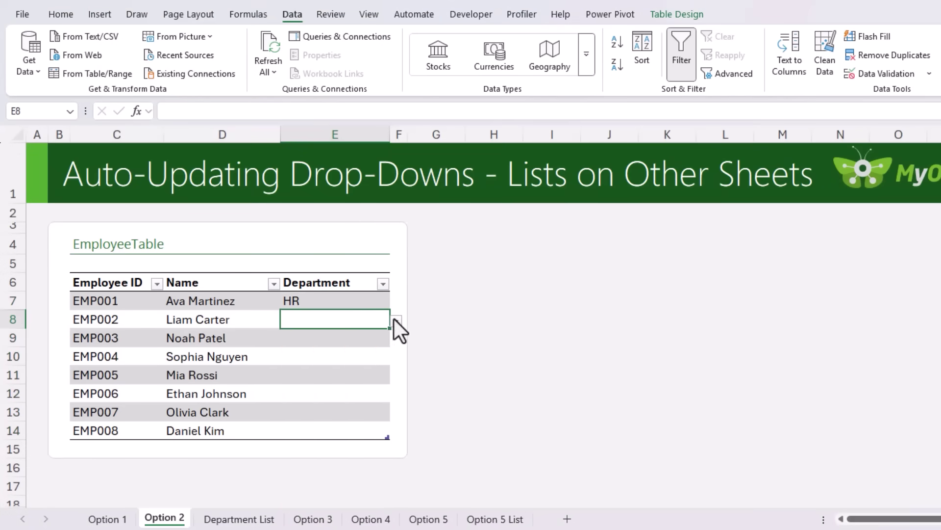
{"action": "left_click", "coordinate": [396, 321]}
{"action": "left_click", "coordinate": [340, 348]}
Step: Add Operations beneath IT in DepartmentTable on the Department List sheet and check the drop-down in E9 of Option 2
{"action": "left_click", "coordinate": [233, 518]}
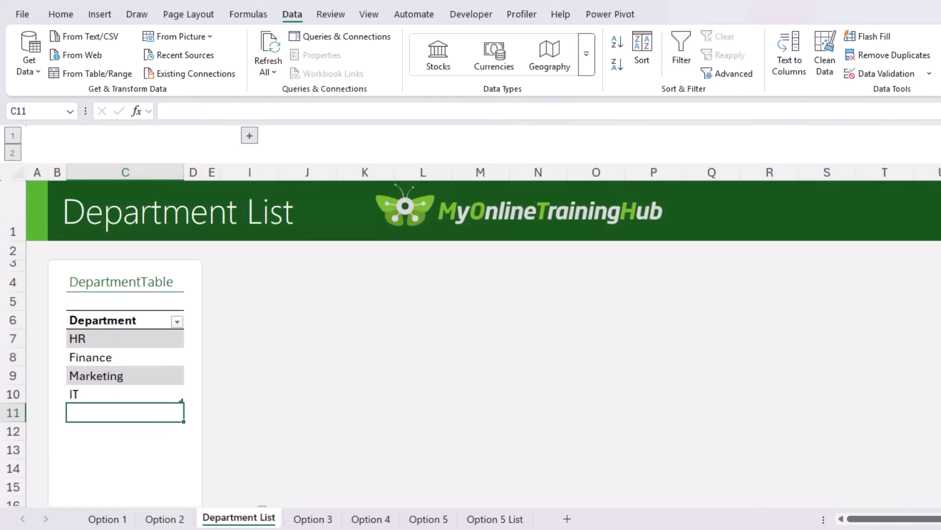
{"action": "type", "text": "Operations"}
{"action": "key", "text": "Return"}
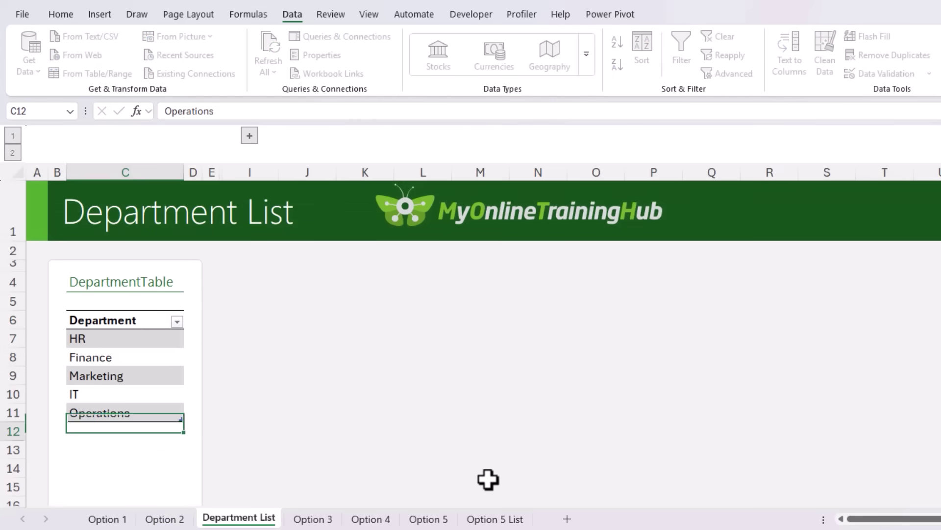
{"action": "left_click", "coordinate": [164, 518]}
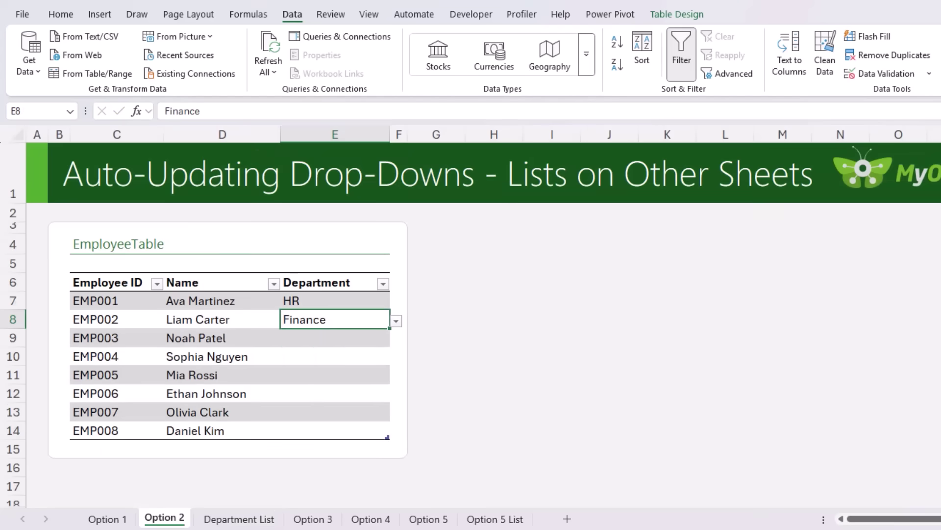
{"action": "left_click", "coordinate": [361, 337]}
{"action": "left_click", "coordinate": [396, 338]}
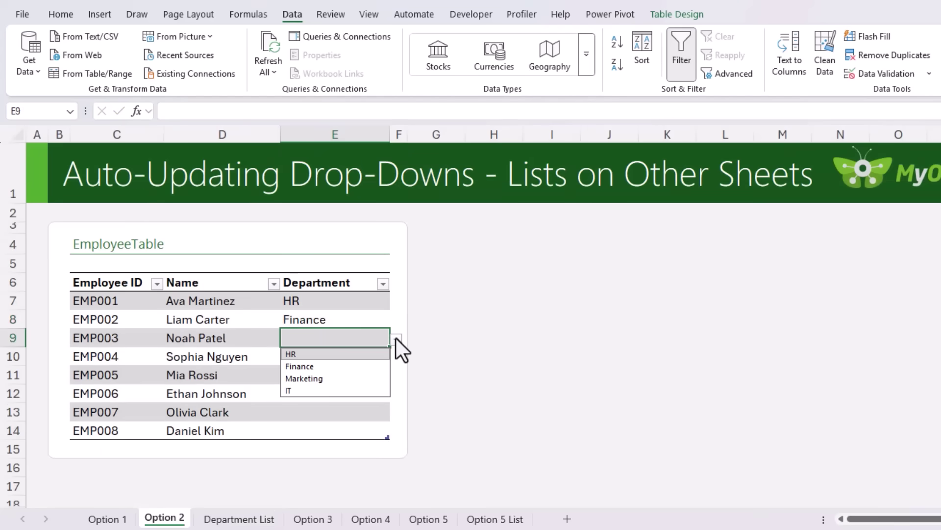
Step: Extend the validation source for Department cells E7:E14 to ='Department List'!$C$7:$C$11
{"action": "left_click_drag", "start_coordinate": [370, 300], "coordinate": [349, 430]}
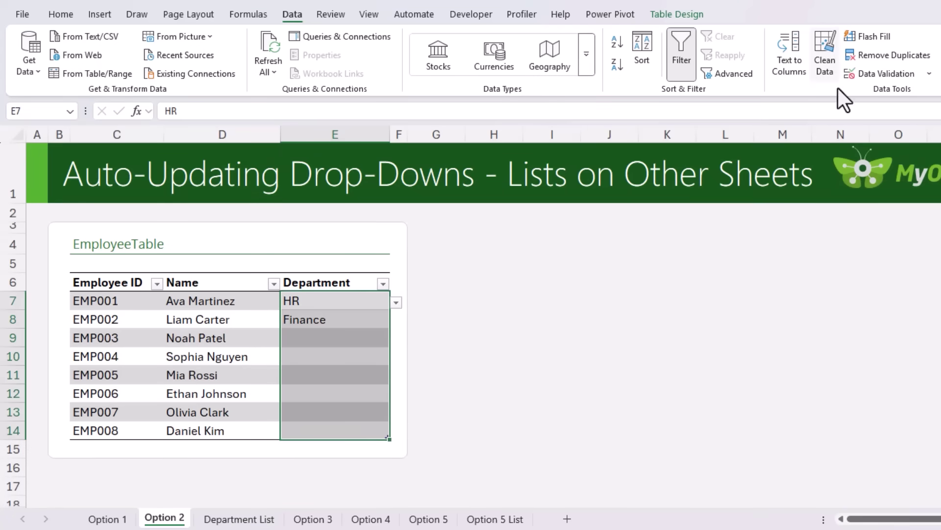
{"action": "left_click", "coordinate": [865, 71]}
{"action": "left_click", "coordinate": [667, 393]}
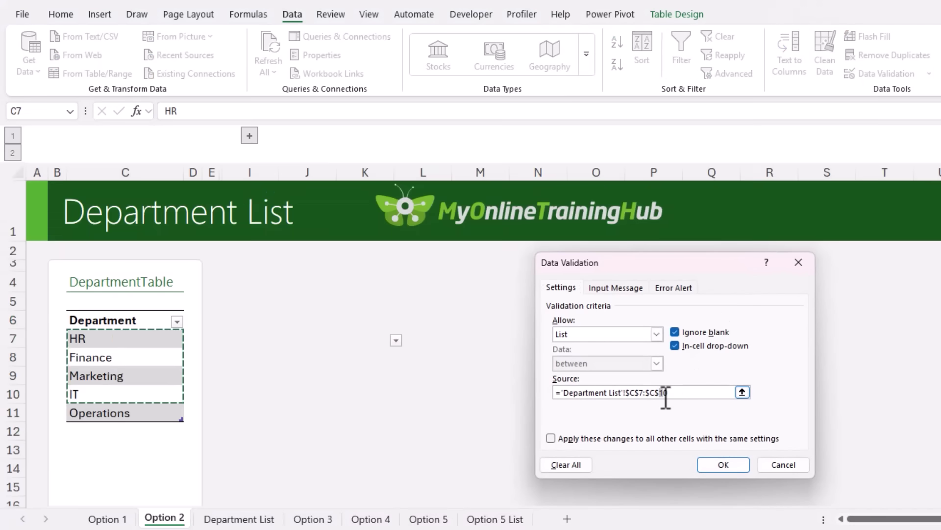
{"action": "key", "text": "BackSpace"}
{"action": "type", "text": "1"}
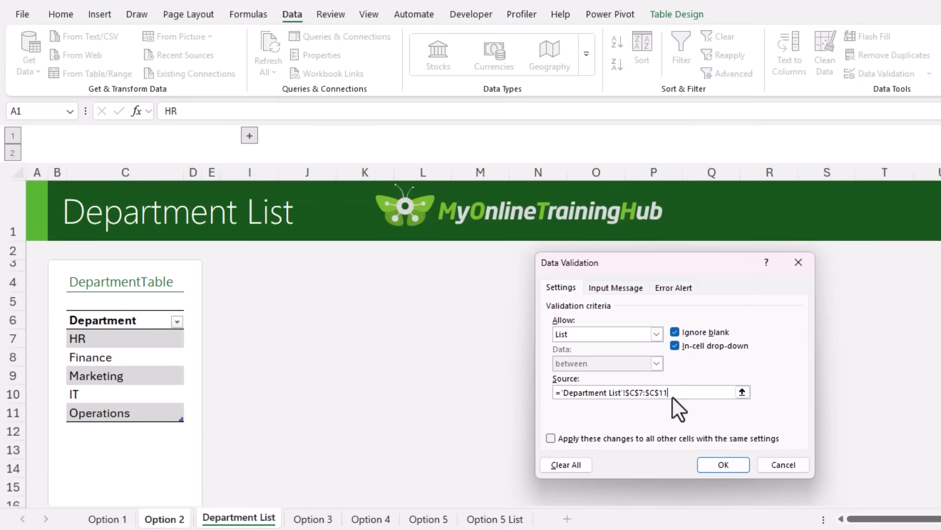
{"action": "left_click", "coordinate": [711, 463]}
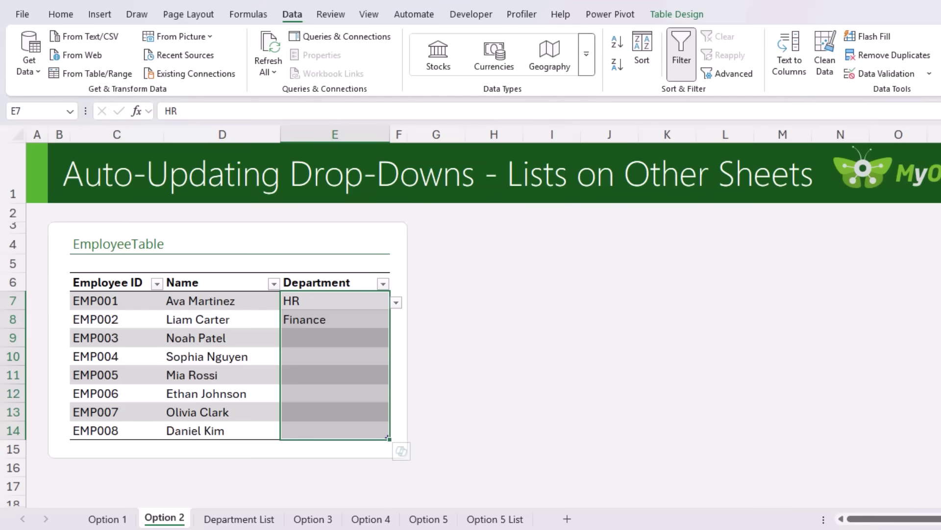
Step: Define the workbook-scoped name DeptList for the Department column of DepartmentTable, referring to =DepartmentTable[Department]
{"action": "left_click", "coordinate": [237, 518]}
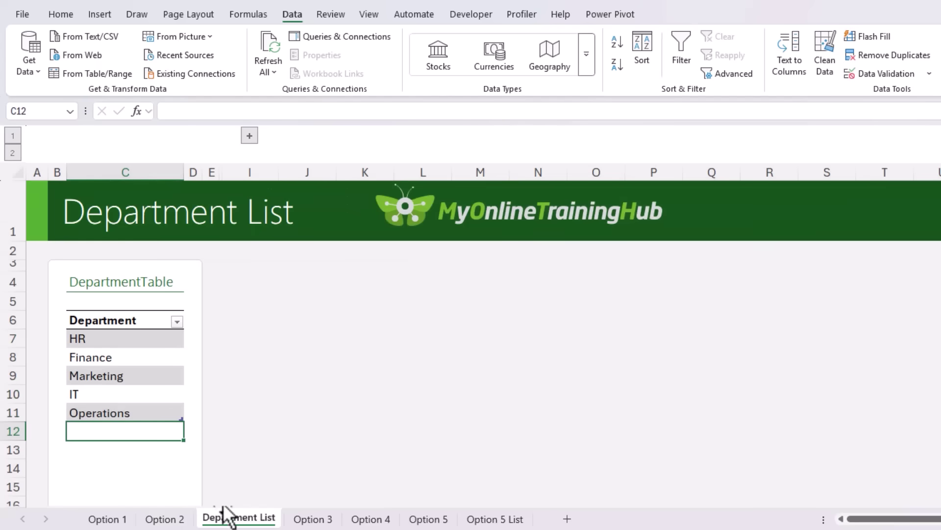
{"action": "left_click", "coordinate": [147, 309]}
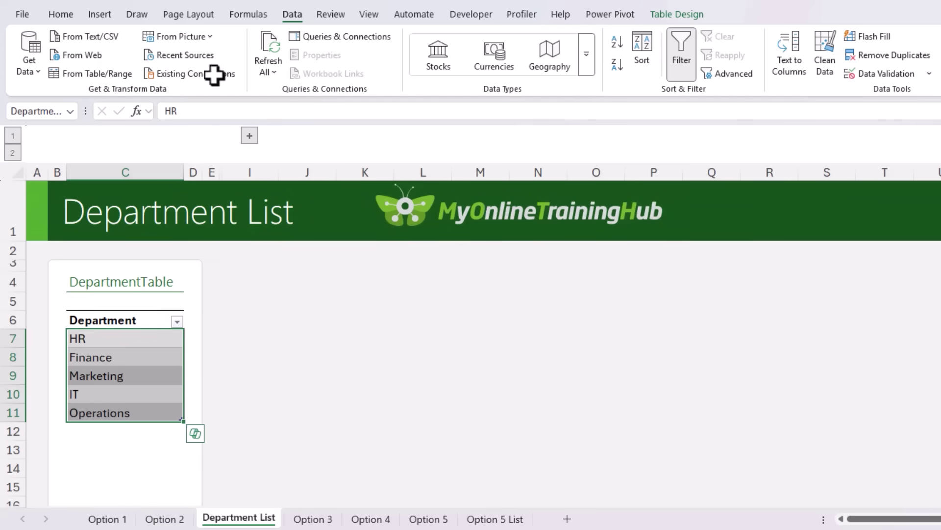
{"action": "left_click", "coordinate": [231, 17]}
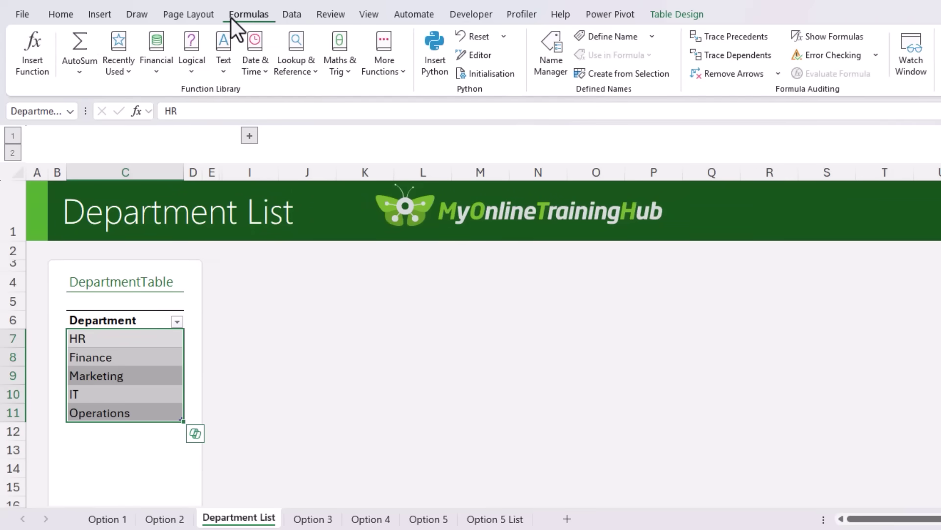
{"action": "left_click", "coordinate": [611, 40]}
{"action": "left_click_drag", "start_coordinate": [624, 289], "coordinate": [268, 281]}
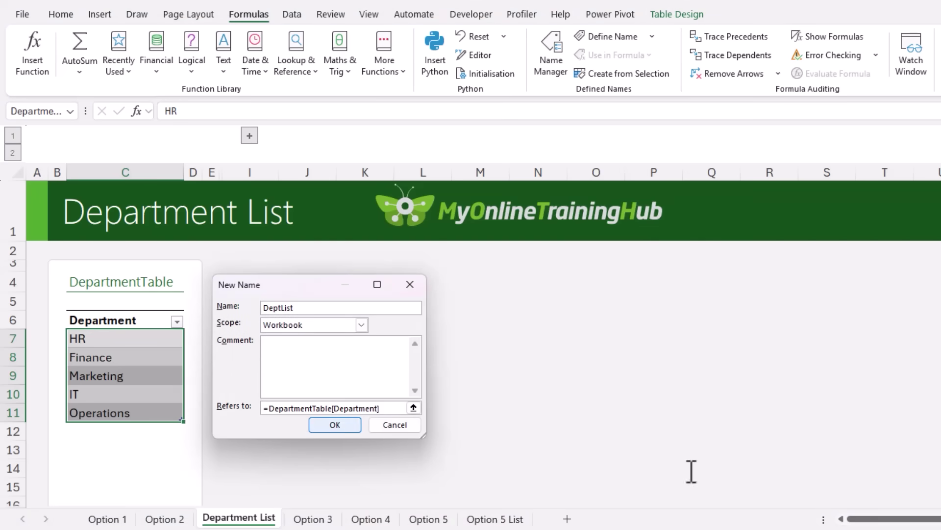
{"action": "left_click", "coordinate": [295, 409]}
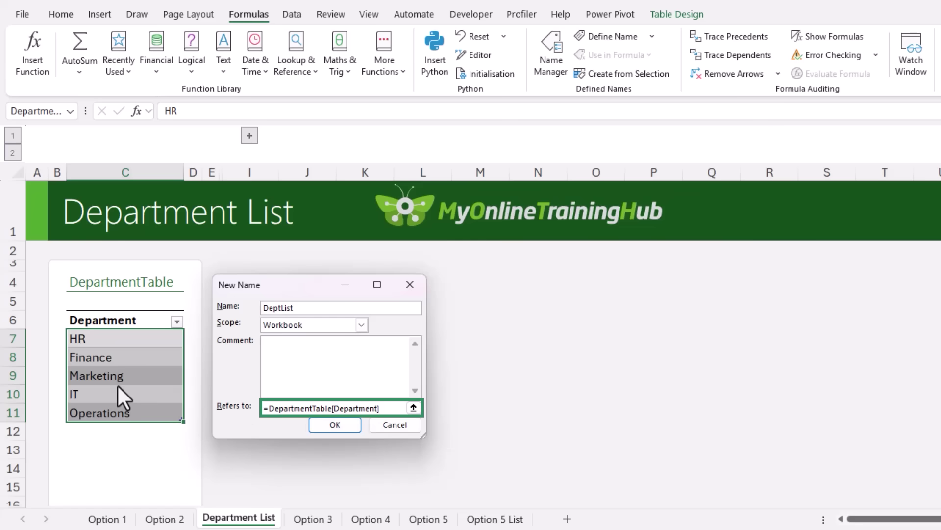
{"action": "left_click", "coordinate": [353, 423]}
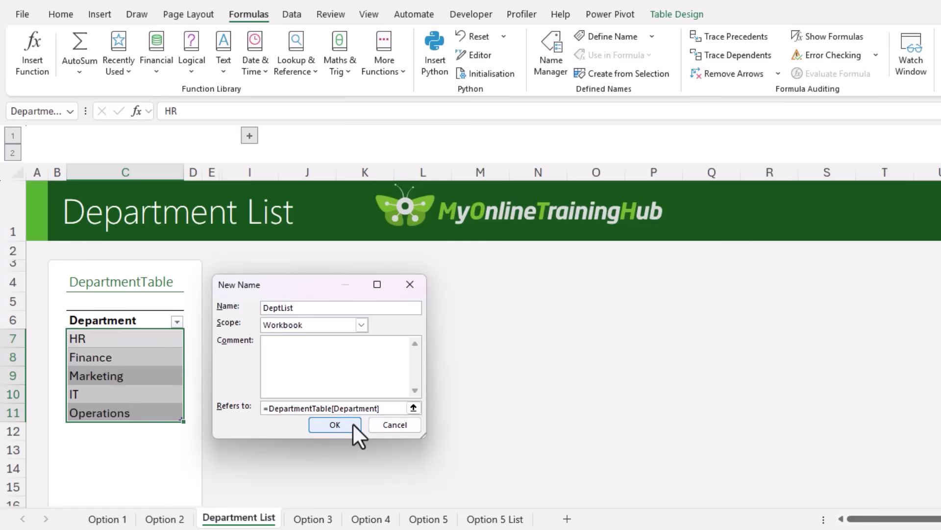
Step: Replace the validation source for Department cells E7:E14 on the Option 2 sheet with the defined name =DeptList
{"action": "left_click", "coordinate": [181, 519]}
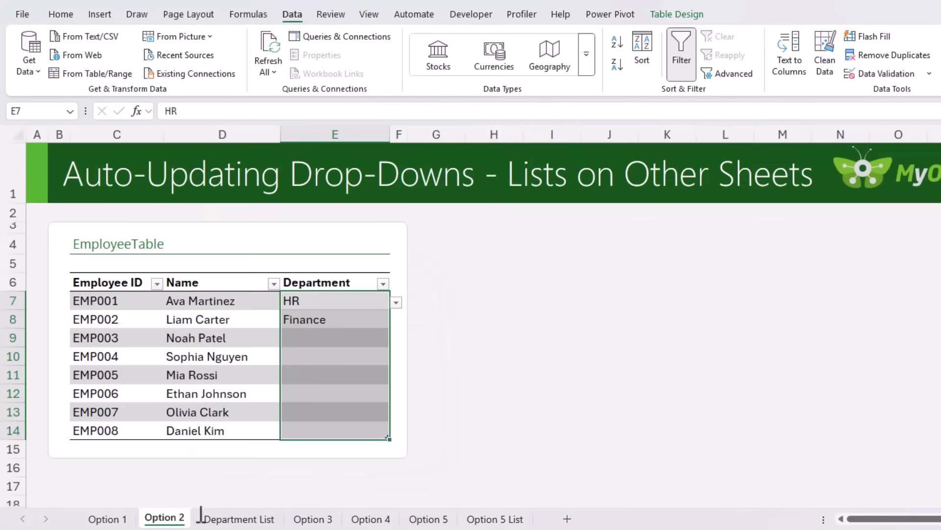
{"action": "left_click", "coordinate": [865, 77]}
{"action": "left_click_drag", "start_coordinate": [333, 257], "coordinate": [555, 257]}
{"action": "left_click_drag", "start_coordinate": [437, 380], "coordinate": [616, 389]}
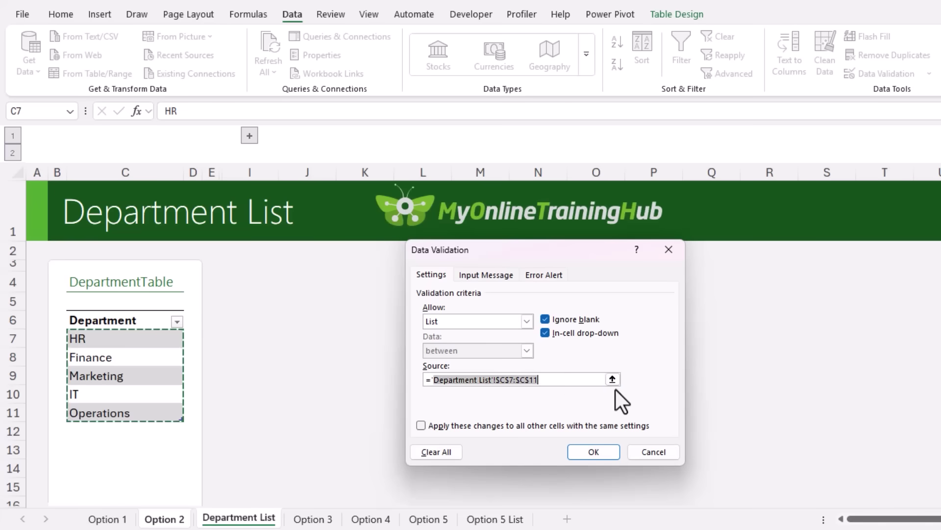
{"action": "key", "text": "Delete"}
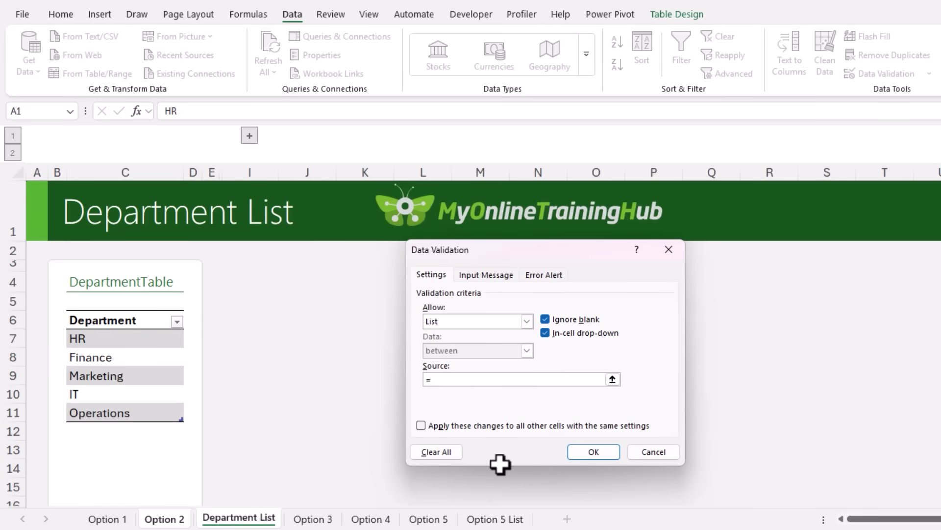
{"action": "key", "text": "F3"}
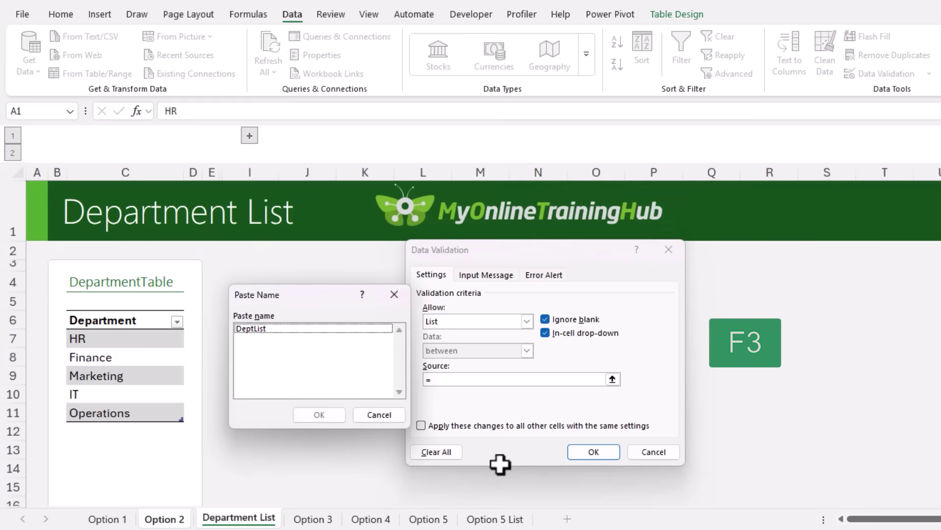
{"action": "left_click", "coordinate": [280, 330]}
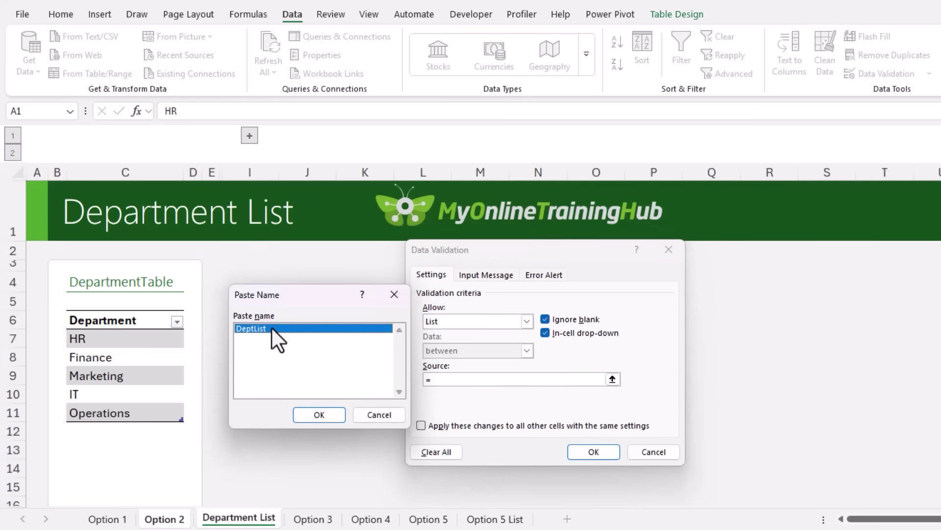
{"action": "double_click", "coordinate": [272, 327]}
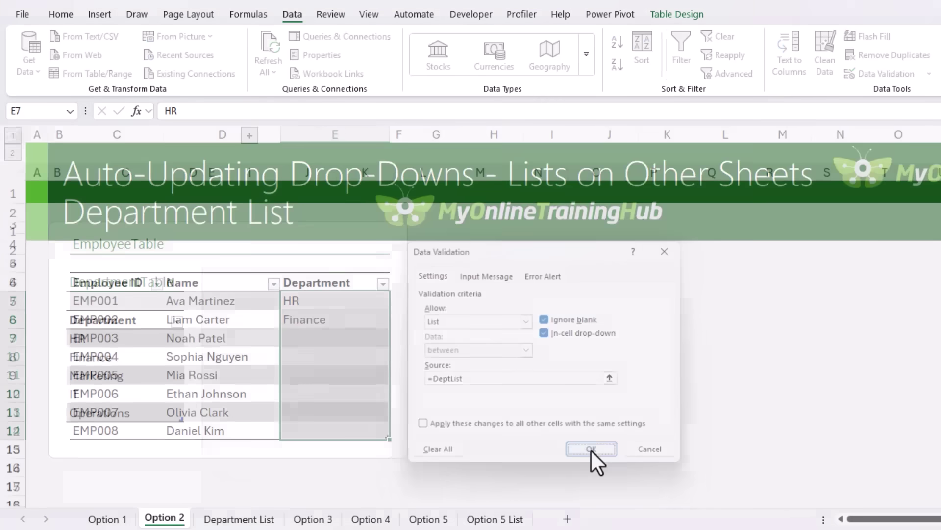
{"action": "left_click", "coordinate": [591, 449]}
Step: Choose Marketing for EMP003 from the Department drop-down in E9
{"action": "left_click", "coordinate": [358, 337]}
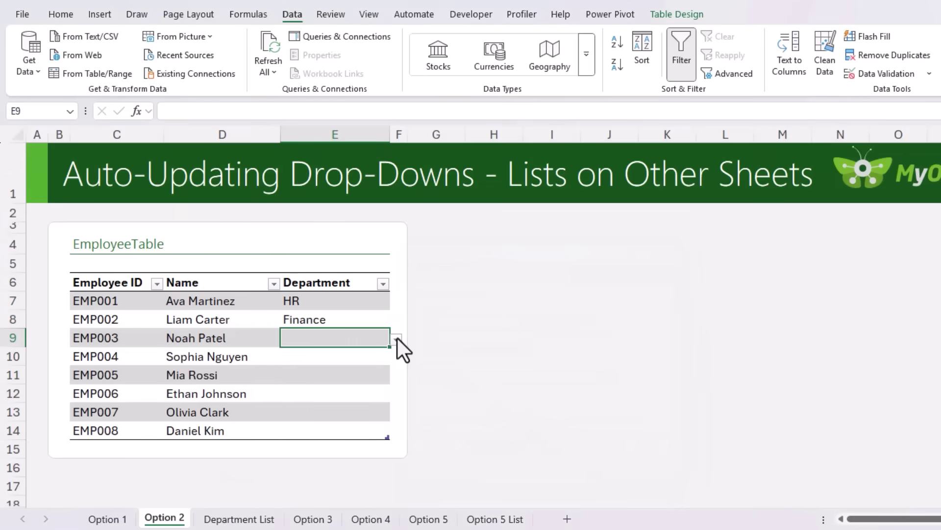
{"action": "left_click", "coordinate": [397, 339]}
{"action": "left_click", "coordinate": [341, 381]}
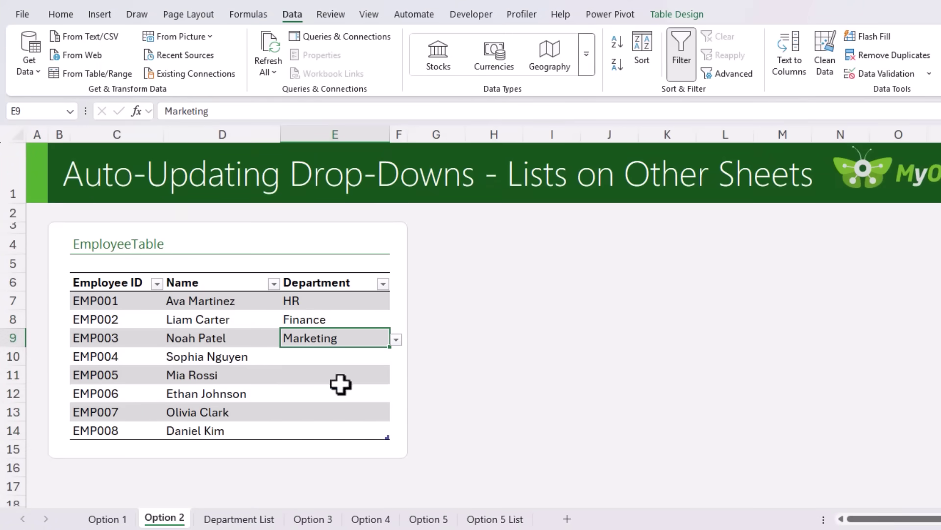
Step: Add Customer Service as a new row beneath Operations in DepartmentTable on the Department List sheet
{"action": "left_click", "coordinate": [248, 517]}
{"action": "left_click", "coordinate": [119, 432]}
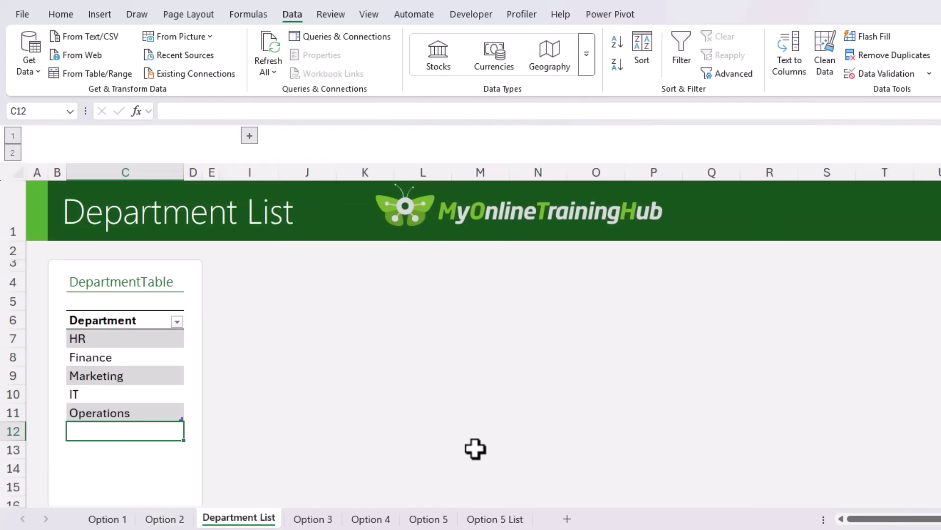
{"action": "type", "text": "tomer "}
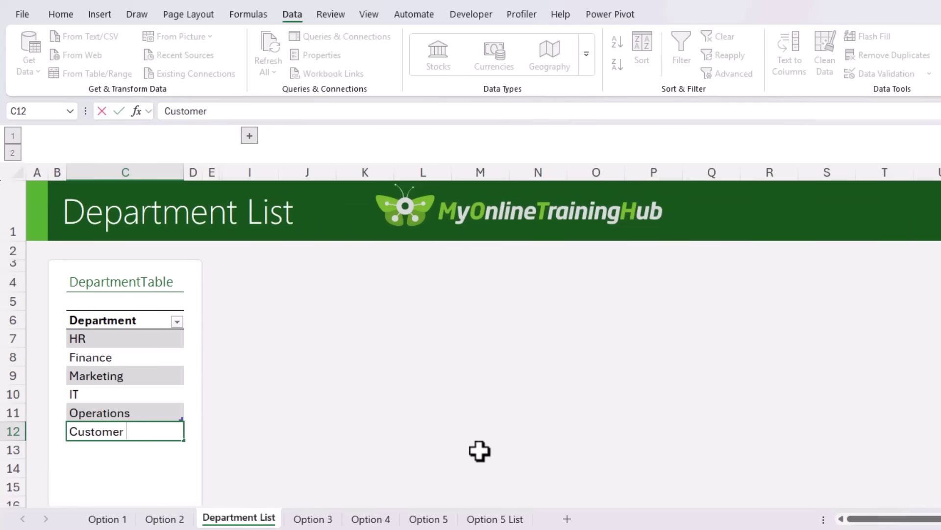
{"action": "type", "text": "Service"}
{"action": "key", "text": "Return"}
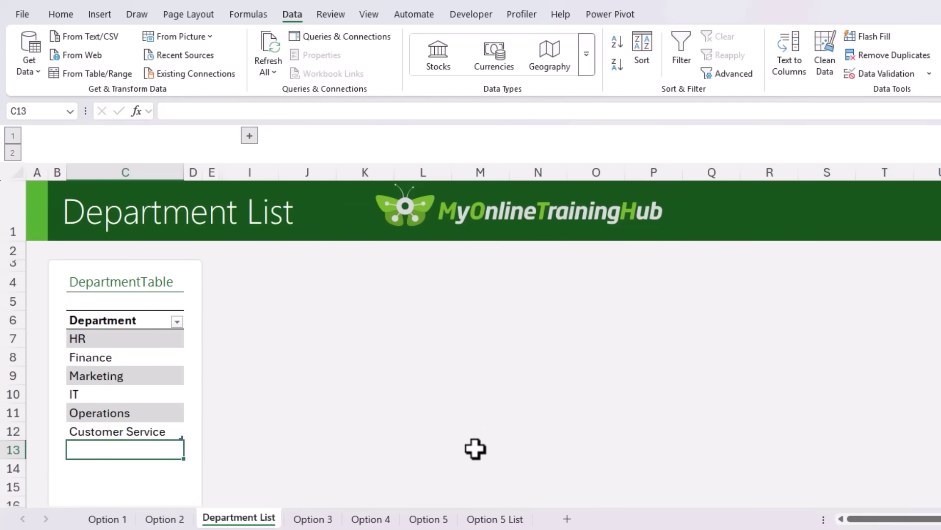
Step: Choose Customer Service for EMP004 from the Department drop-down on the Option 2 sheet
{"action": "key", "text": "ctrl+Page_Up"}
{"action": "left_click", "coordinate": [385, 355]}
{"action": "left_click", "coordinate": [395, 358]}
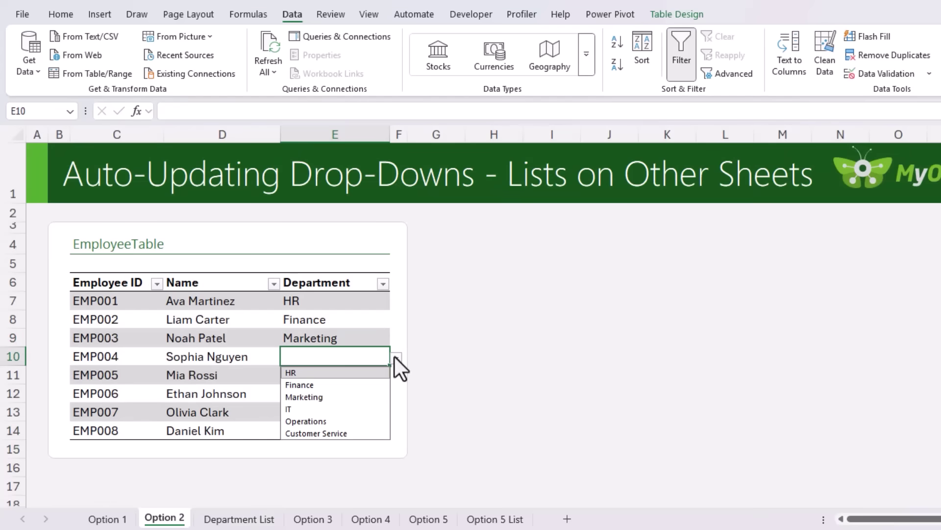
{"action": "left_click", "coordinate": [352, 433]}
{"action": "left_click", "coordinate": [348, 375]}
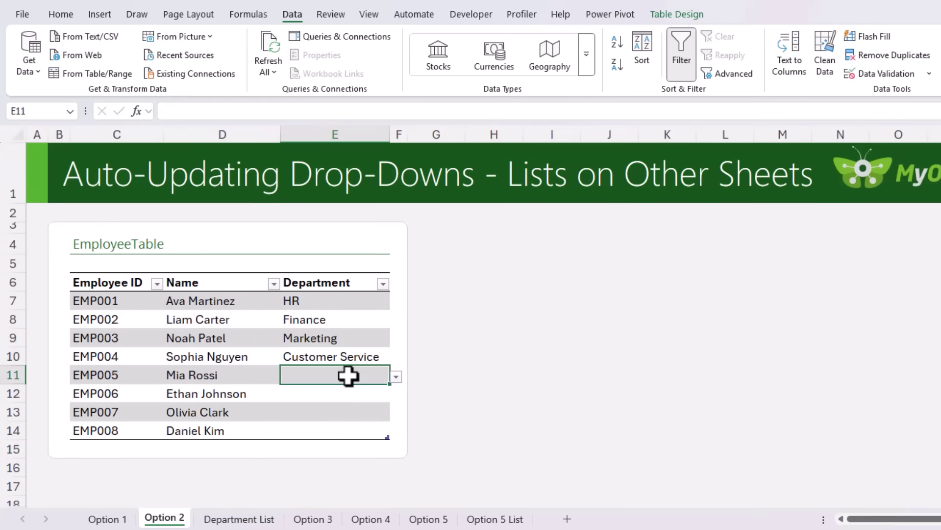
{"action": "key", "text": "Up"}
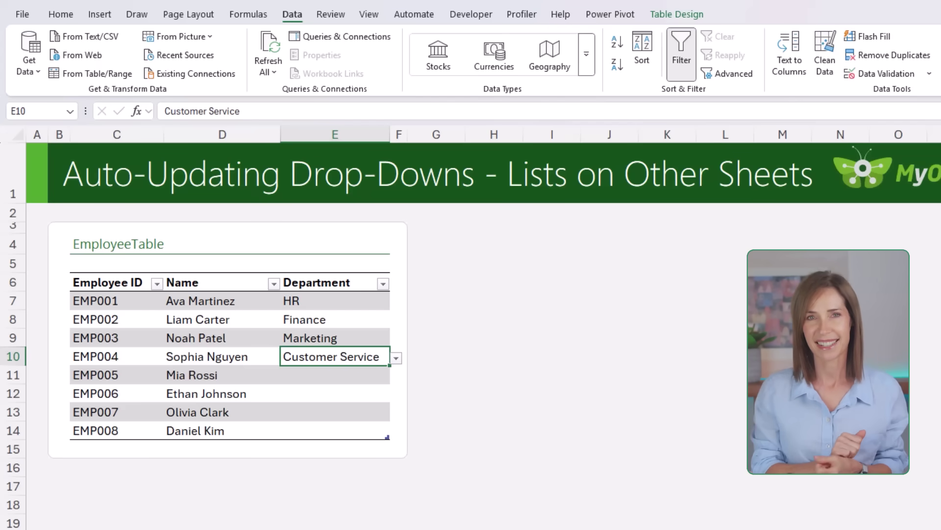
Step: Add an empty row at the end of DepartmentTable on the Department List sheet
{"action": "key", "text": "ctrl+Page_Down"}
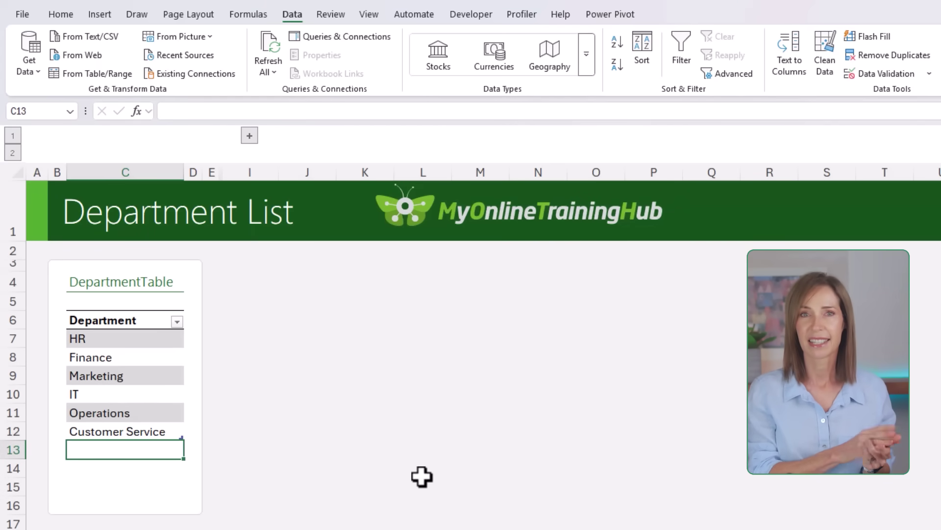
{"action": "key", "text": "Up"}
{"action": "key", "text": "Tab"}
{"action": "key", "text": "Down"}
{"action": "key", "text": "Down"}
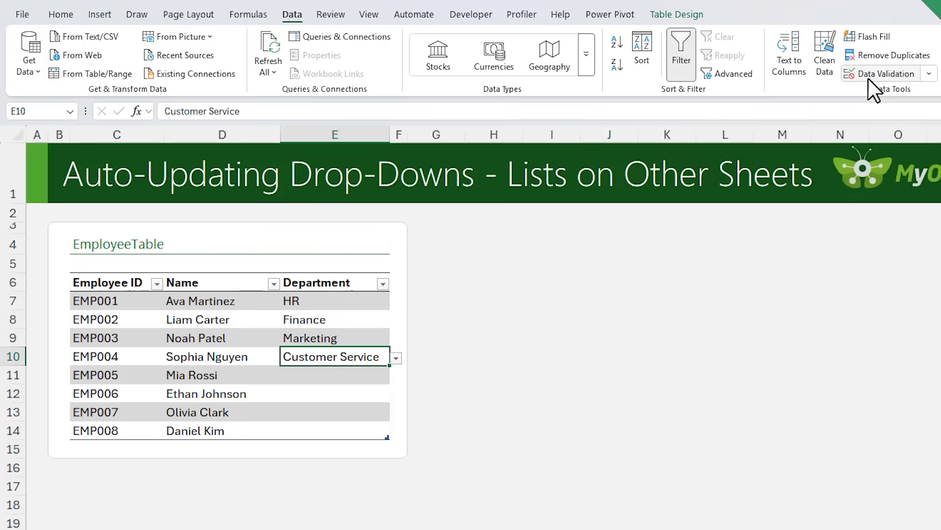
Step: Review the data validation source of Department cell E10 on the Option 2 sheet without changing it
{"action": "left_click", "coordinate": [869, 78]}
{"action": "left_click", "coordinate": [507, 380]}
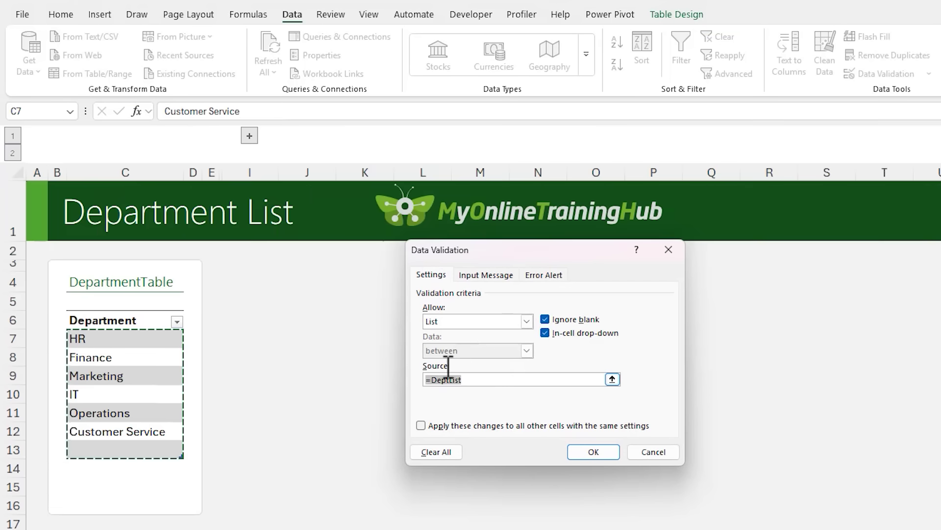
{"action": "left_click", "coordinate": [652, 458]}
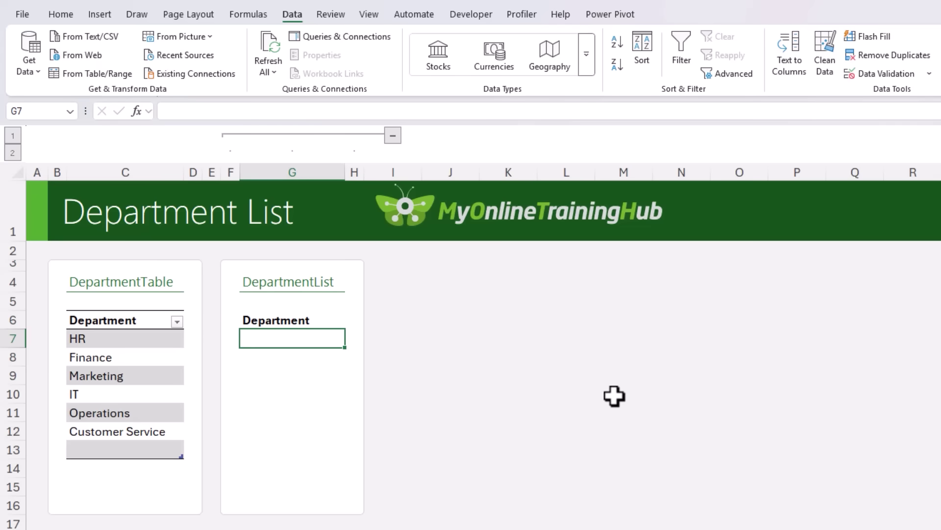
Step: Enter =SORT(UNIQUE(TOCOL(DepartmentTable[Department],1))) in G7 under DepartmentList to build a sorted, blank-free department list
{"action": "type", "text": "=so"}
{"action": "key", "text": "Tab"}
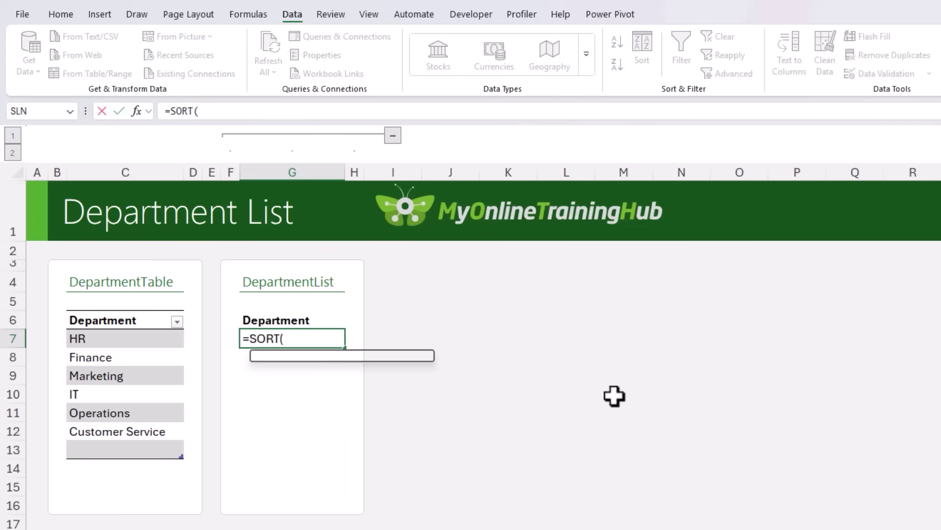
{"action": "type", "text": "uni"}
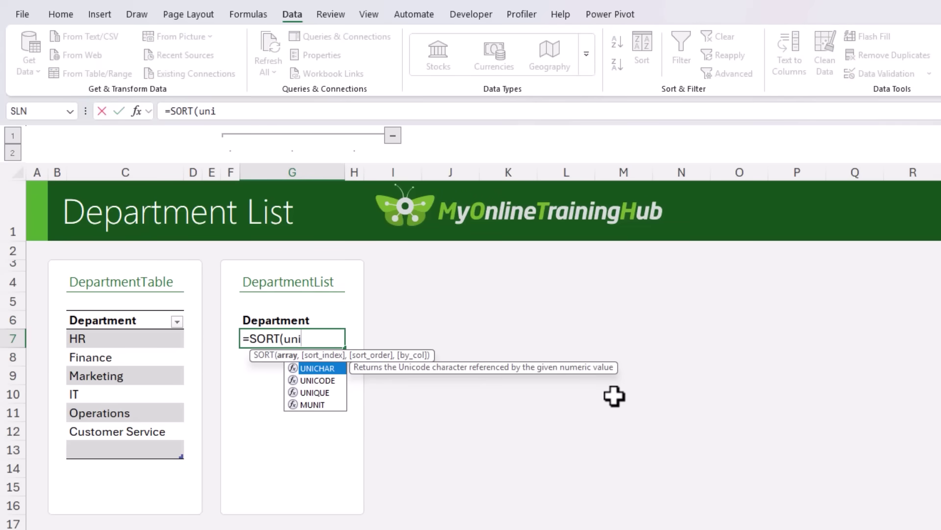
{"action": "key", "text": "Down"}
{"action": "key", "text": "Down"}
{"action": "key", "text": "Tab"}
{"action": "type", "text": "toco"}
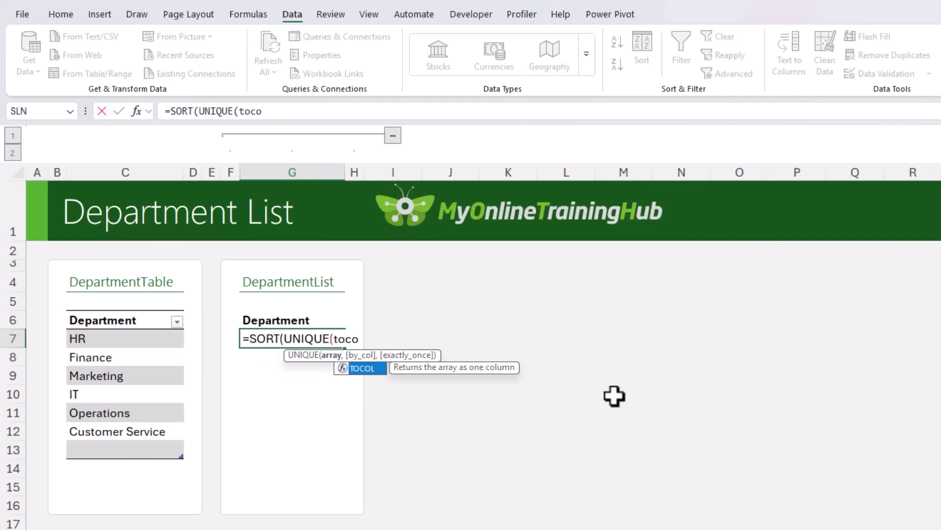
{"action": "key", "text": "Tab"}
{"action": "left_click", "coordinate": [141, 308]}
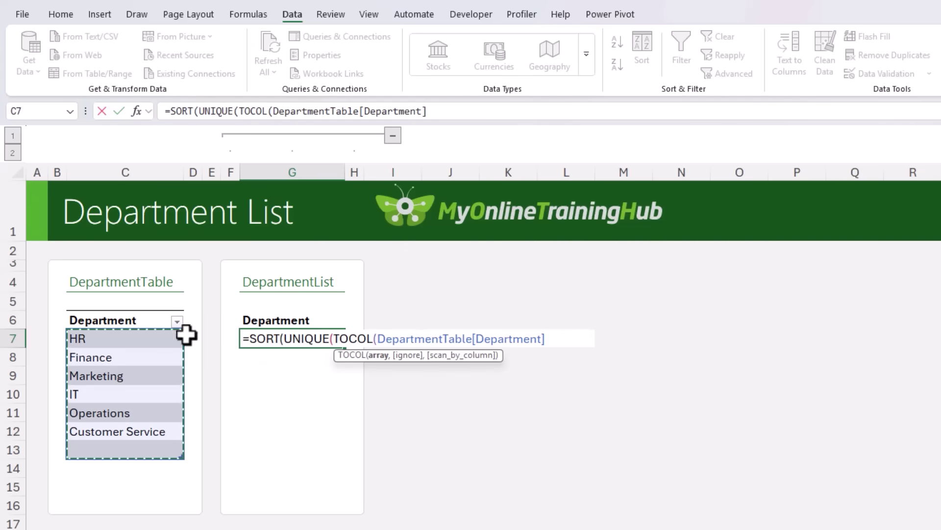
{"action": "type", "text": ","}
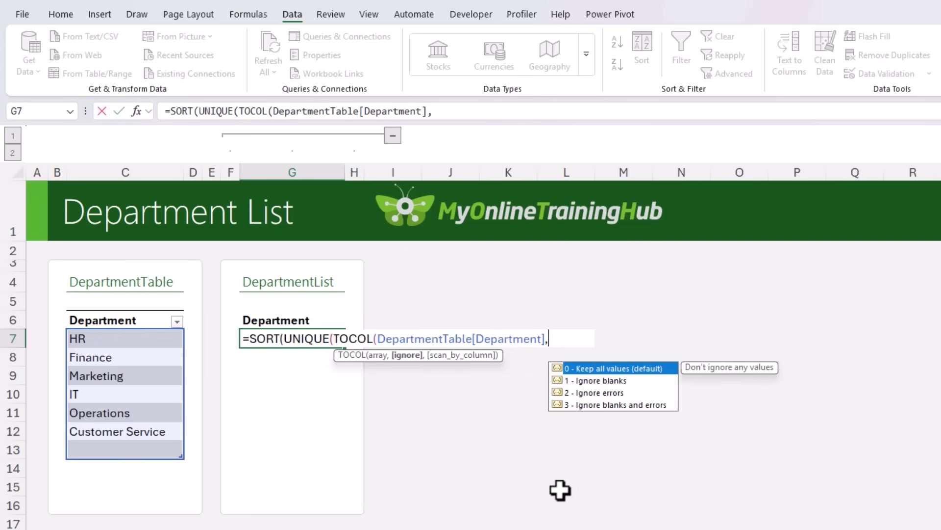
{"action": "key", "text": "Down"}
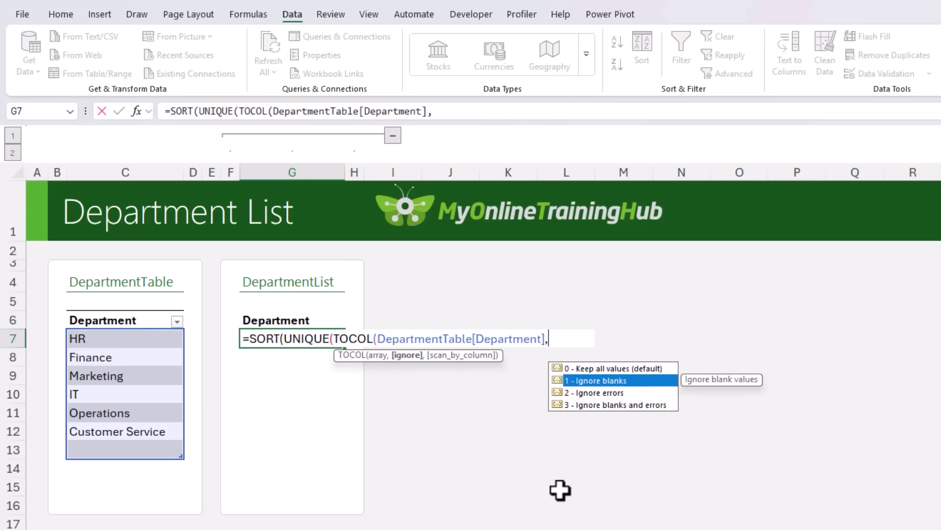
{"action": "key", "text": "Tab"}
{"action": "type", "text": "))"}
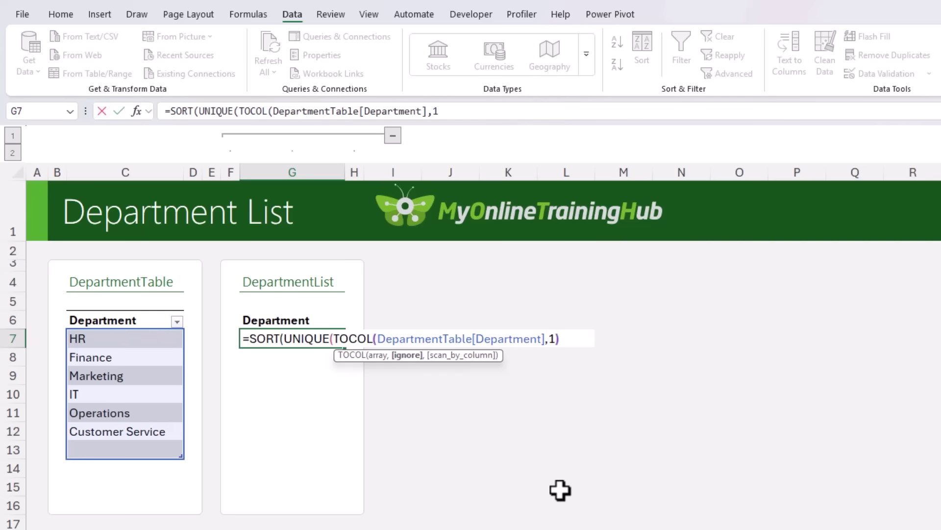
{"action": "type", "text": ")"}
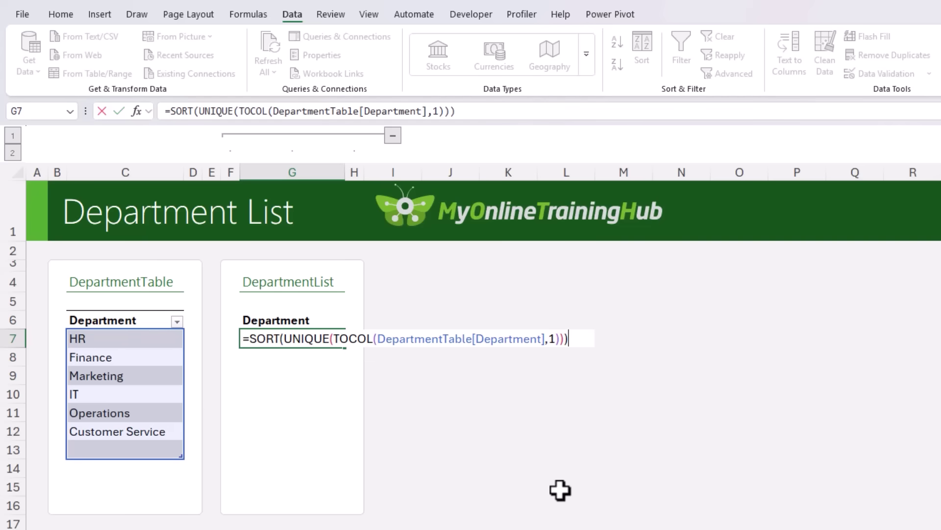
{"action": "key", "text": "Return"}
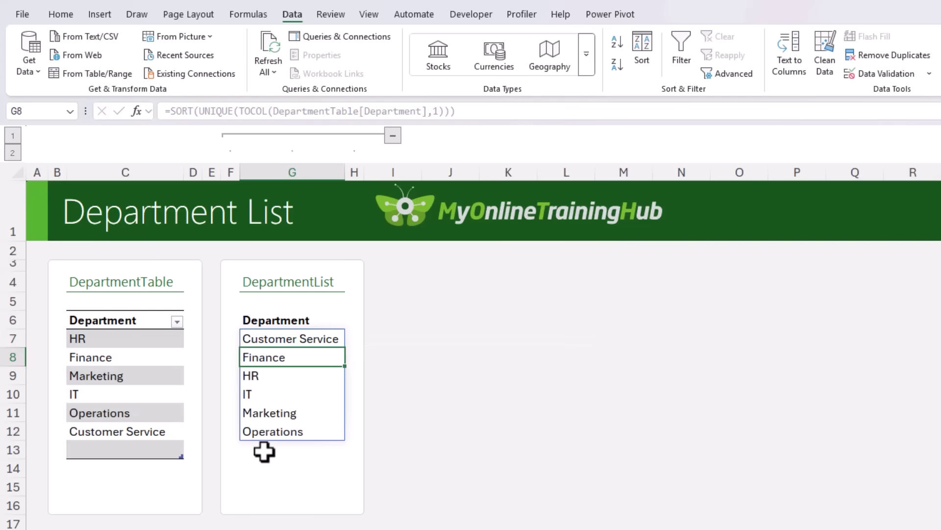
Step: Define the workbook-level name DepartmentList for G7, referring to its spill range ='Department List'!$G$7#
{"action": "key", "text": "Up"}
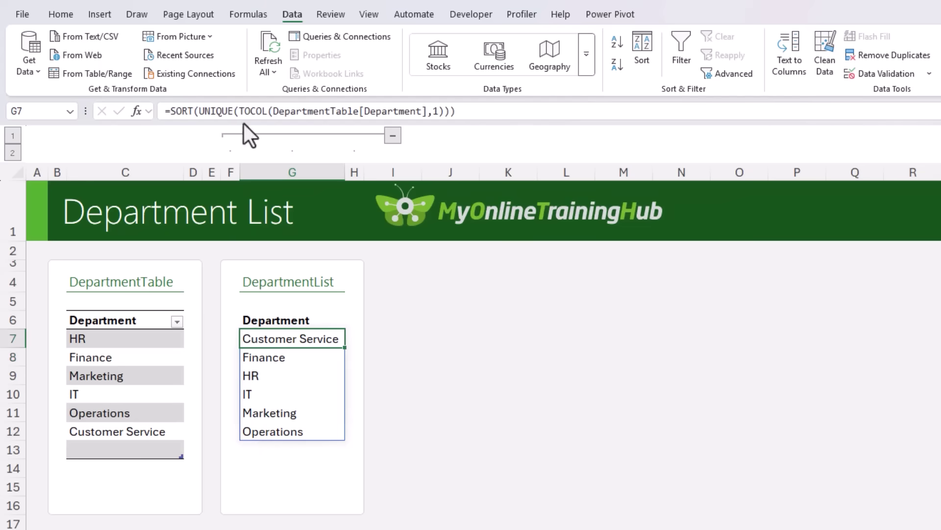
{"action": "left_click", "coordinate": [237, 16]}
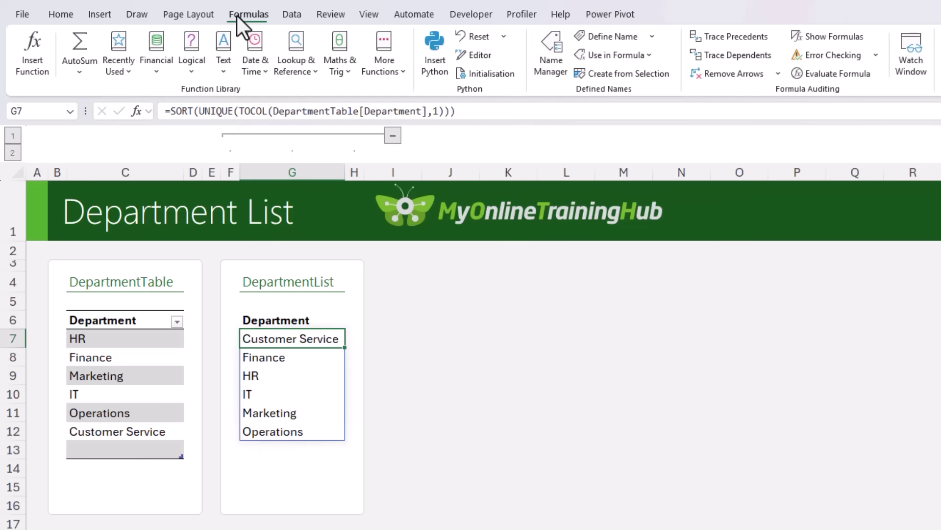
{"action": "left_click", "coordinate": [593, 38]}
{"action": "left_click", "coordinate": [554, 306]}
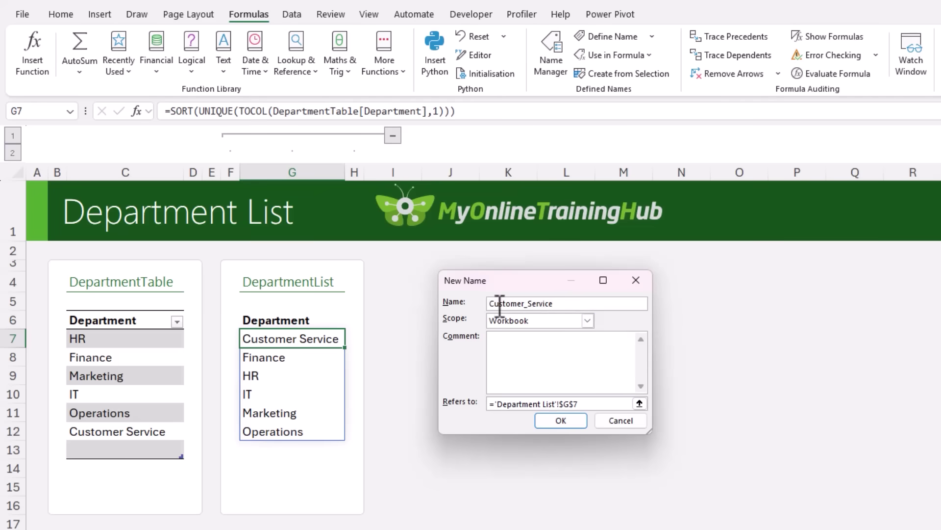
{"action": "double_click", "coordinate": [499, 305]}
{"action": "type", "text": "Department"}
{"action": "key", "text": "BackSpace"}
{"action": "type", "text": "List"}
{"action": "left_click", "coordinate": [588, 403]}
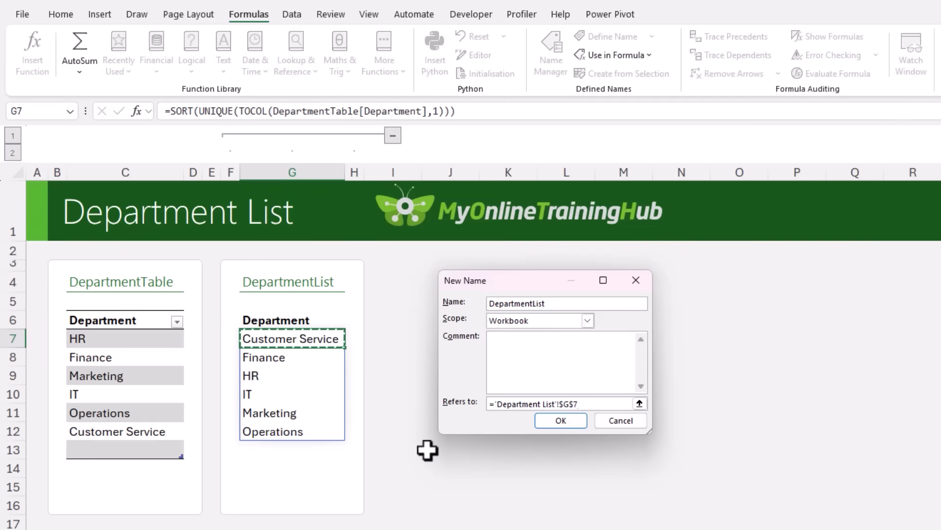
{"action": "type", "text": "#"}
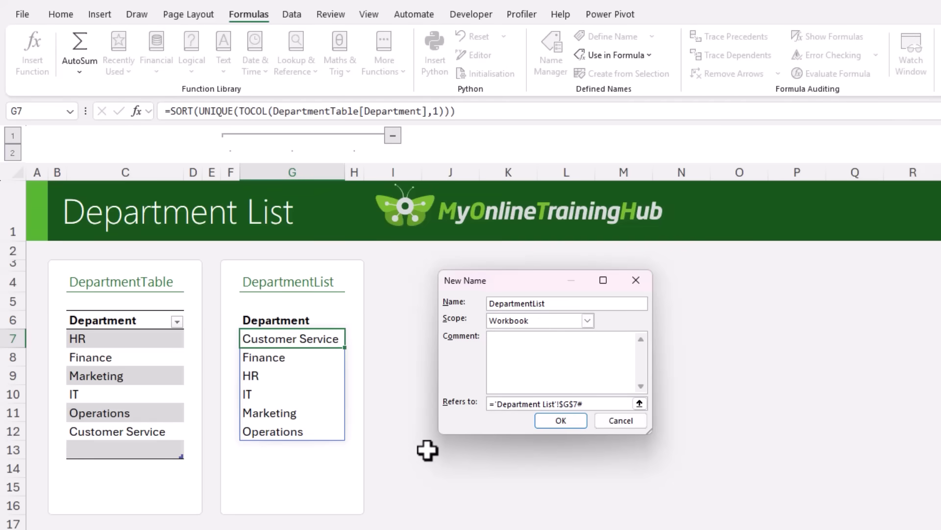
{"action": "left_click", "coordinate": [546, 420]}
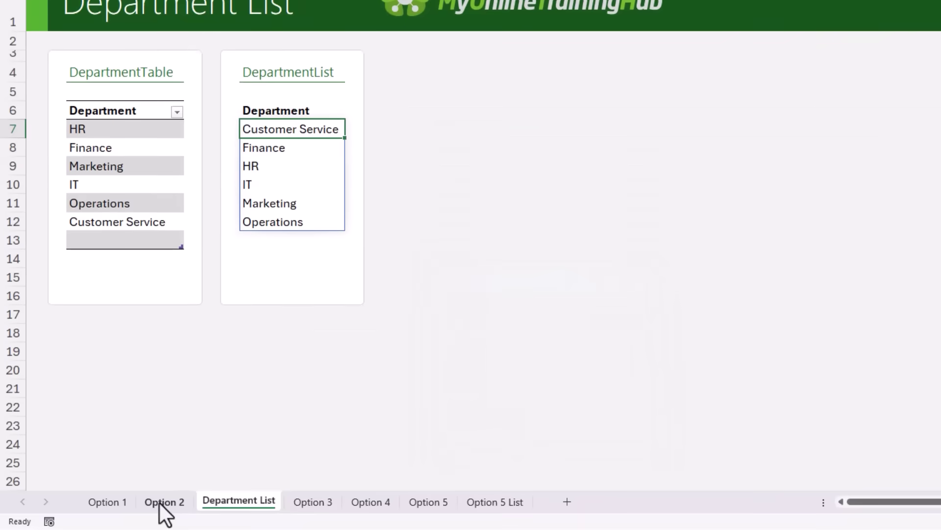
Step: Replace the validation source for Department cells E7:E14 on the Option 2 sheet with =DepartmentList, and open the drop-down in E11
{"action": "left_click", "coordinate": [158, 502]}
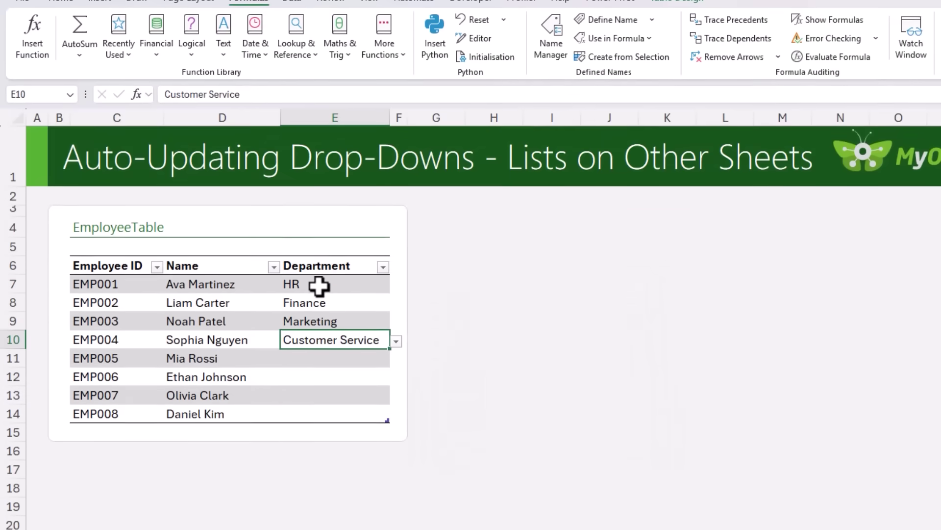
{"action": "left_click_drag", "start_coordinate": [319, 92], "coordinate": [319, 220]}
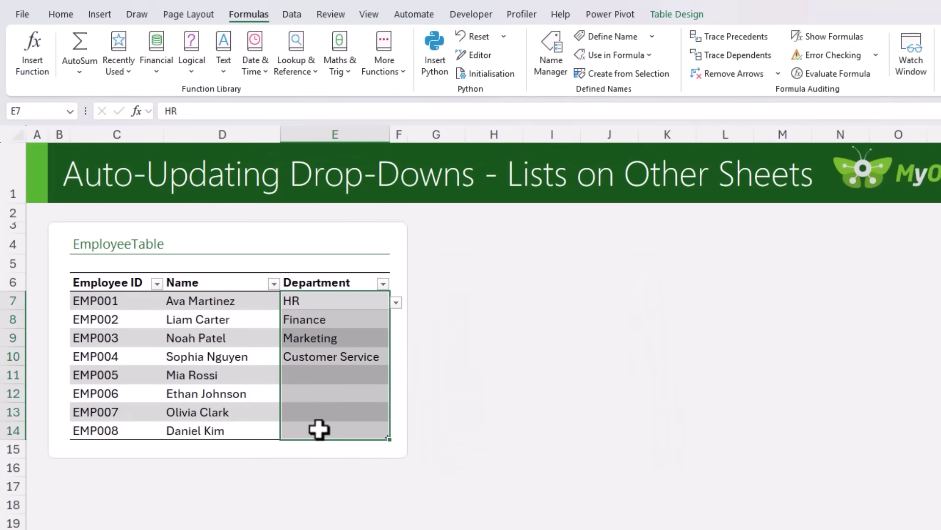
{"action": "left_click", "coordinate": [289, 14]}
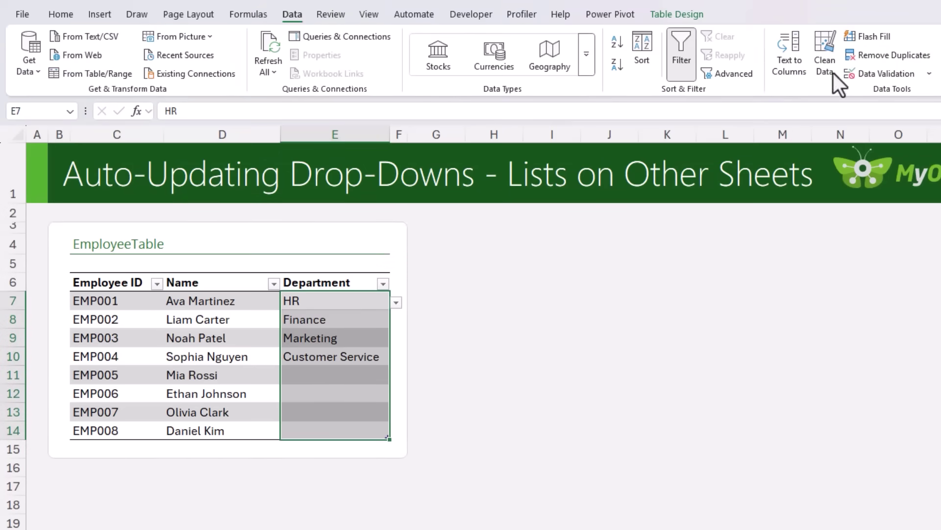
{"action": "left_click", "coordinate": [884, 74]}
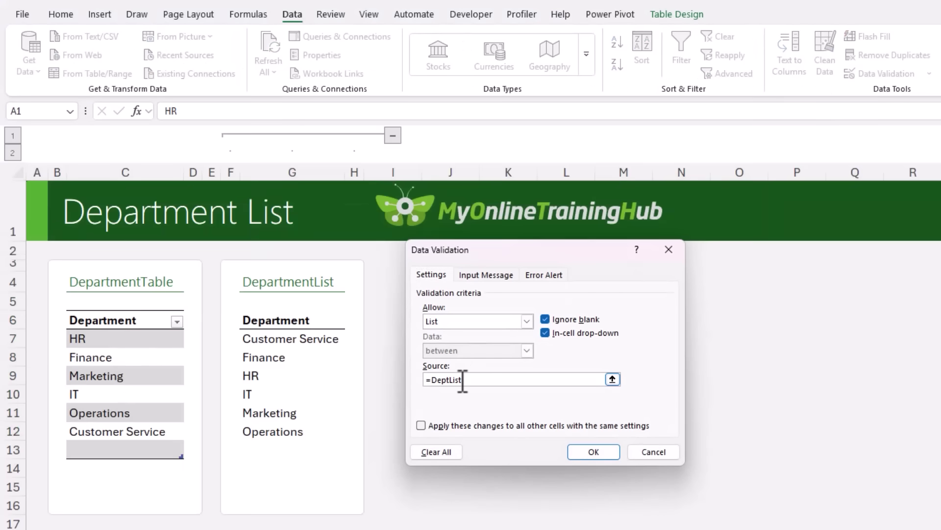
{"action": "double_click", "coordinate": [460, 379]}
{"action": "key", "text": "BackSpace"}
{"action": "key", "text": "F3"}
{"action": "left_click", "coordinate": [491, 324]}
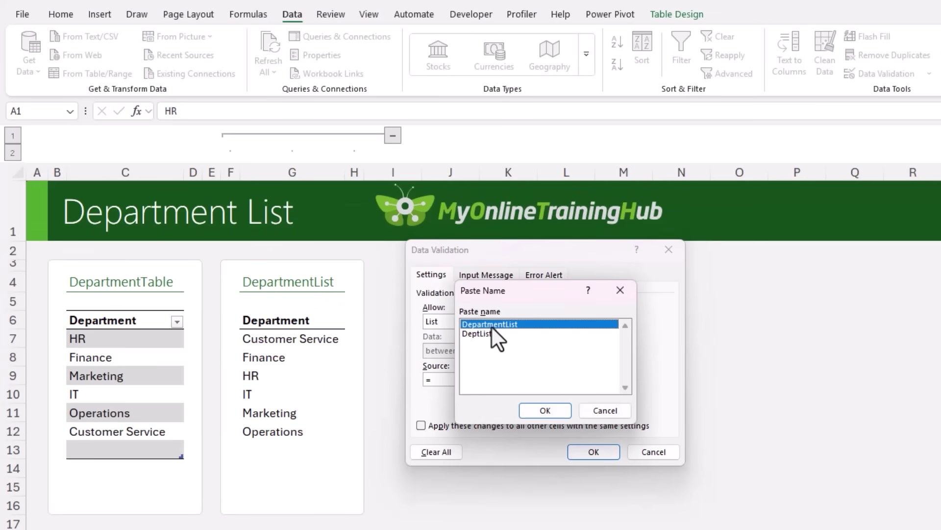
{"action": "left_click", "coordinate": [542, 410]}
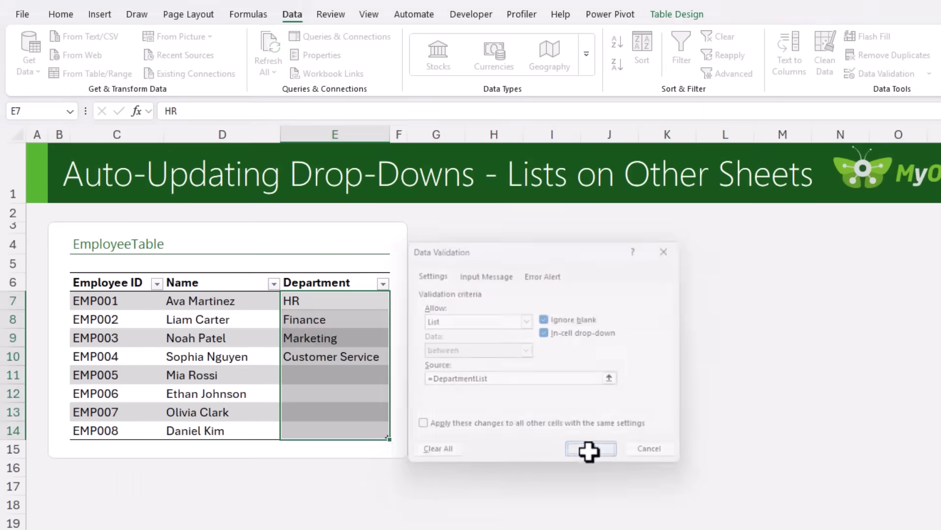
{"action": "left_click", "coordinate": [588, 451]}
{"action": "left_click", "coordinate": [370, 375]}
{"action": "left_click", "coordinate": [397, 375]}
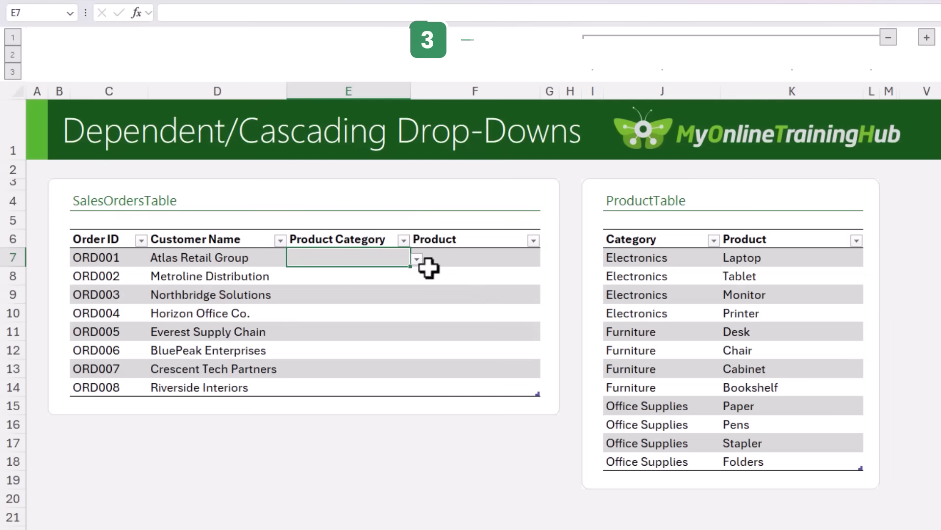
Step: Choose Electronics as Product Category and Printer as Product in row 7 of SalesOrdersTable on the Dependent/Cascading Drop-Downs sheet
{"action": "left_click", "coordinate": [416, 259]}
{"action": "left_click", "coordinate": [355, 276]}
{"action": "left_click", "coordinate": [452, 257]}
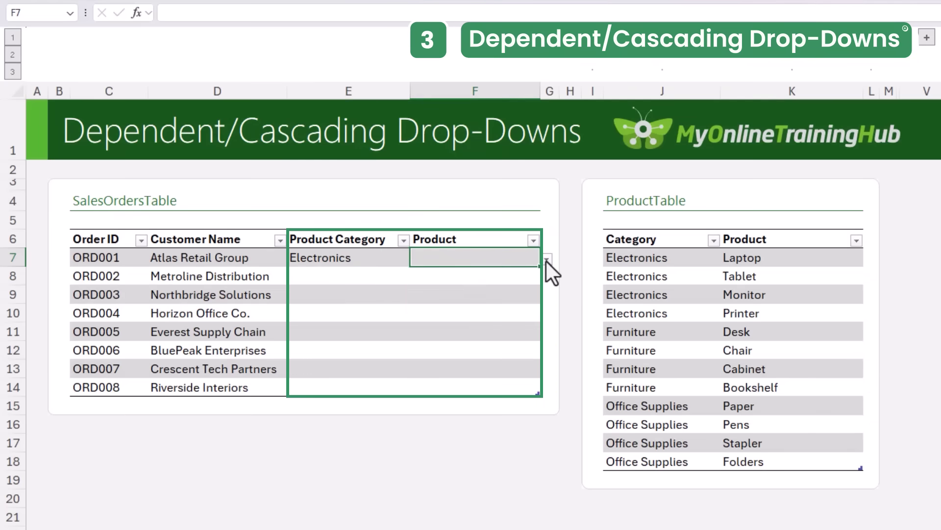
{"action": "left_click", "coordinate": [547, 260]}
{"action": "left_click", "coordinate": [452, 310]}
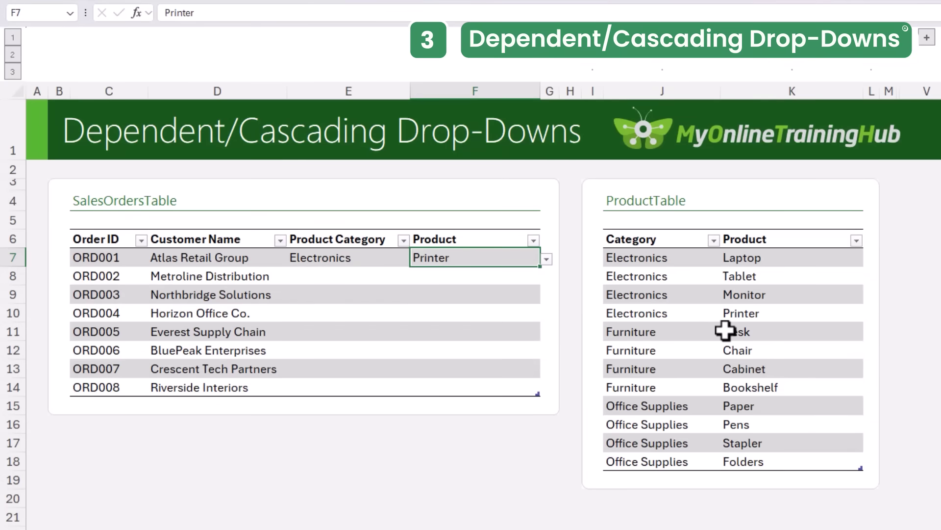
Step: Choose Furniture from the Product Category drop-down in E8 of SalesOrdersTable
{"action": "left_click", "coordinate": [393, 276]}
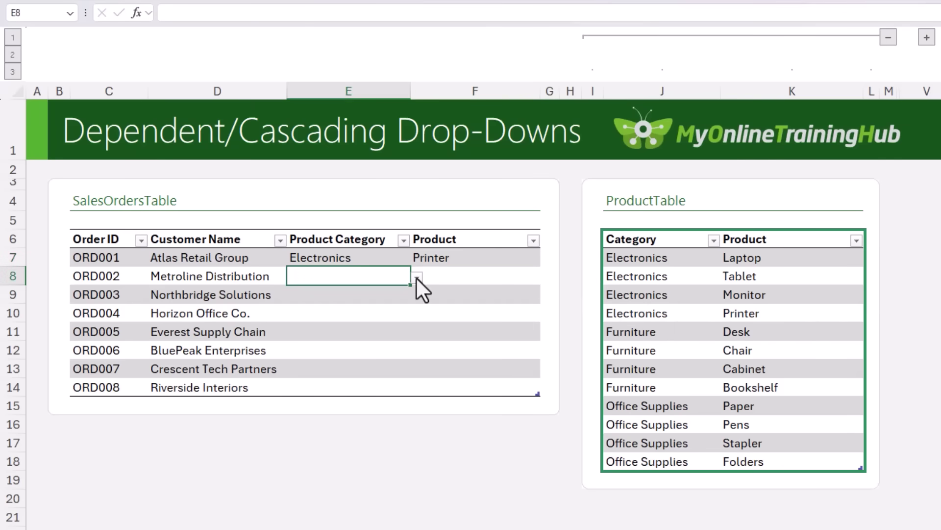
{"action": "left_click", "coordinate": [417, 278]}
{"action": "left_click", "coordinate": [397, 304]}
{"action": "left_click", "coordinate": [445, 278]}
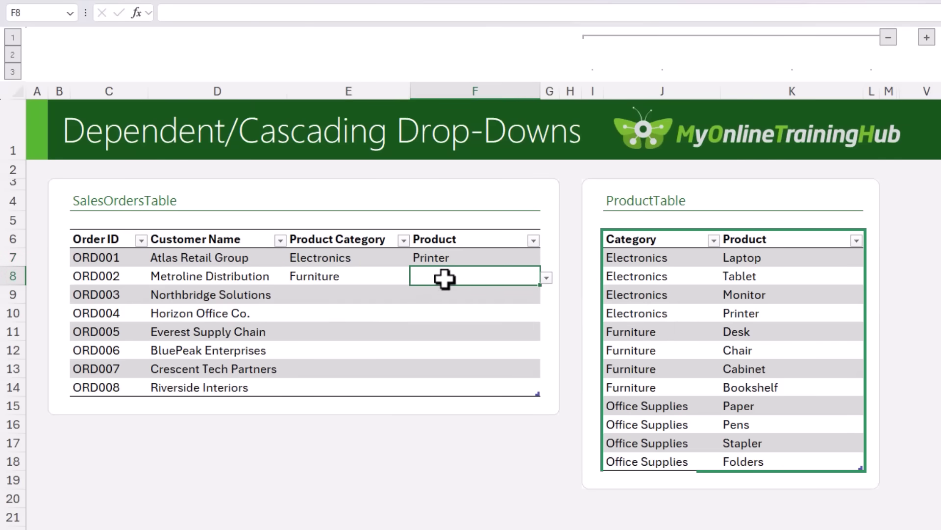
Step: Compare the options in the F8 Product drop-down with the Furniture products in K11:K14 of ProductTable
{"action": "left_click", "coordinate": [546, 278]}
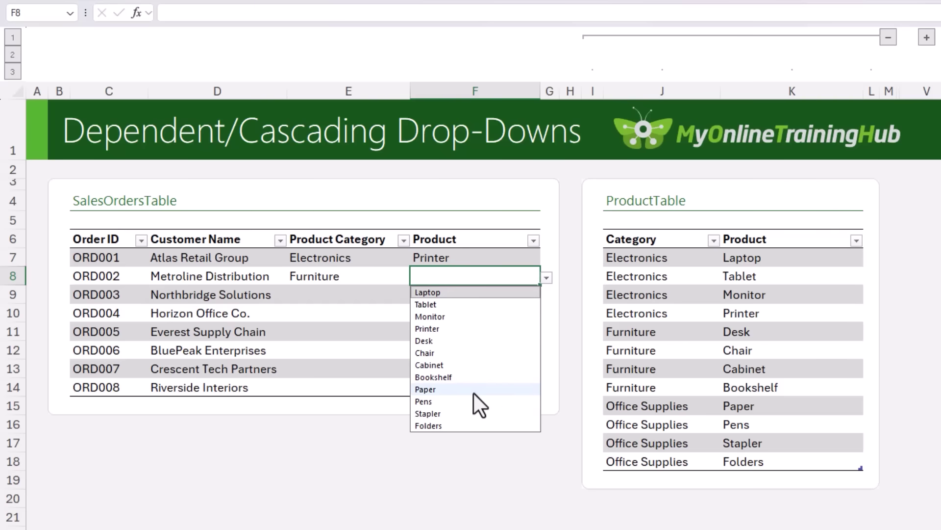
{"action": "left_click", "coordinate": [548, 277]}
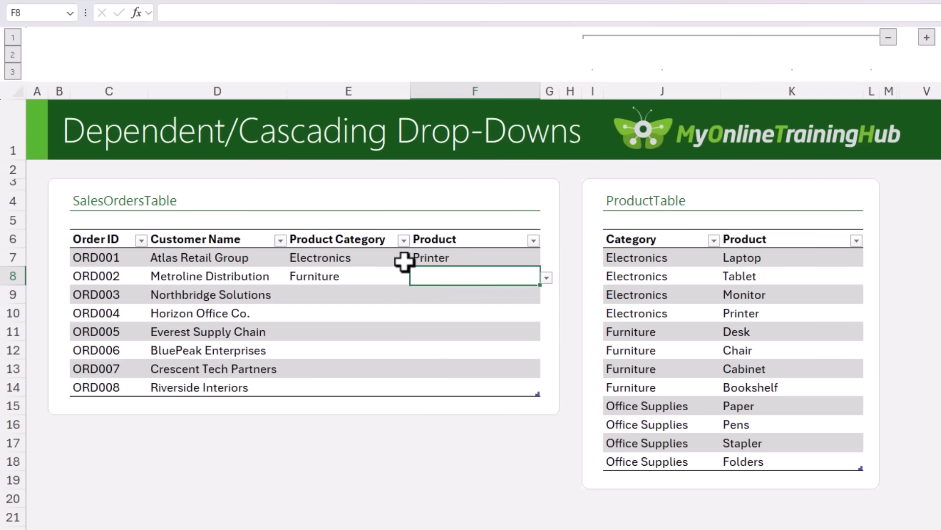
{"action": "left_click", "coordinate": [507, 258]}
{"action": "left_click_drag", "start_coordinate": [736, 260], "coordinate": [778, 381]}
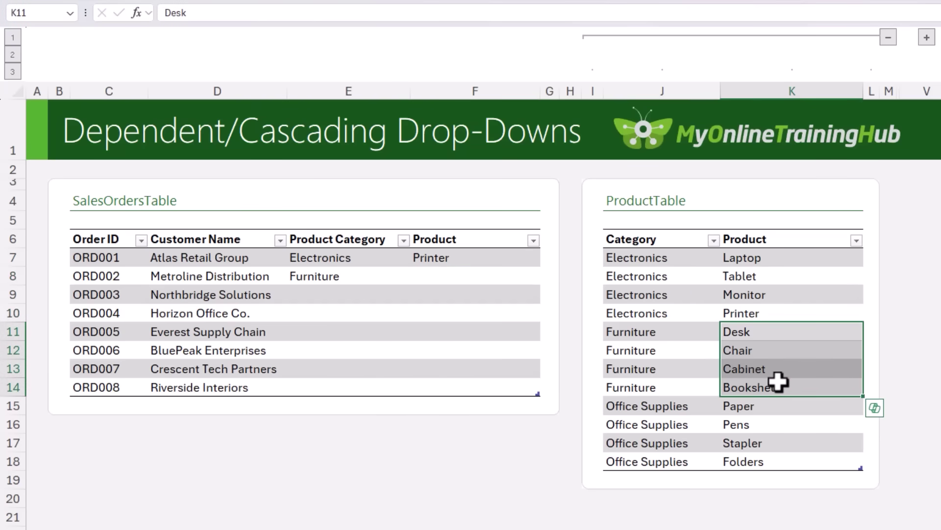
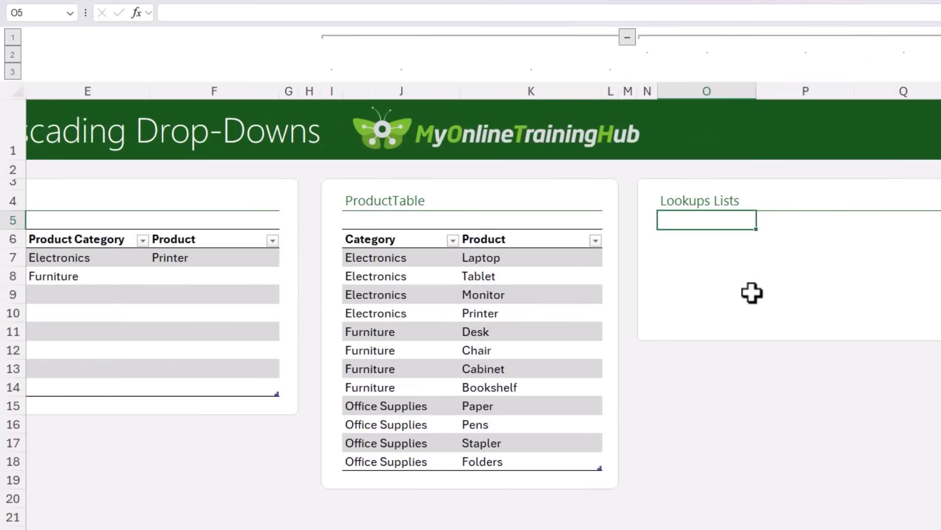
Step: Enter =TRANSPOSE(SORT(UNIQUE(ProductTable[Category]))) in O6 under Lookups Lists to spill the sorted unique categories across row 6
{"action": "left_click", "coordinate": [719, 242]}
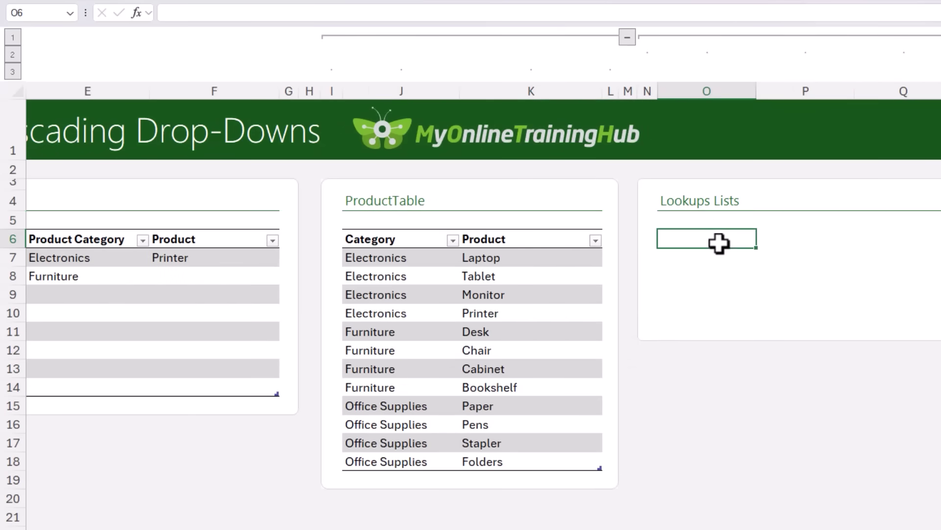
{"action": "type", "text": "="}
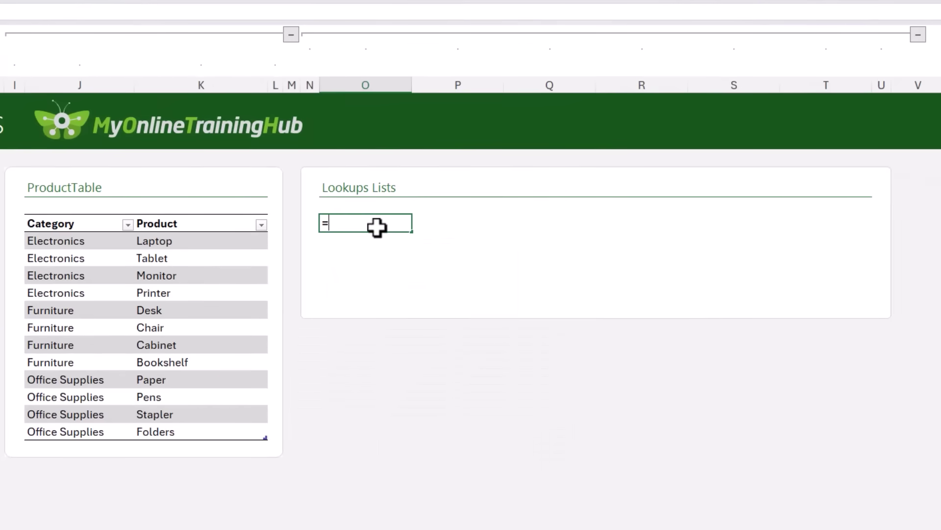
{"action": "type", "text": "tran"}
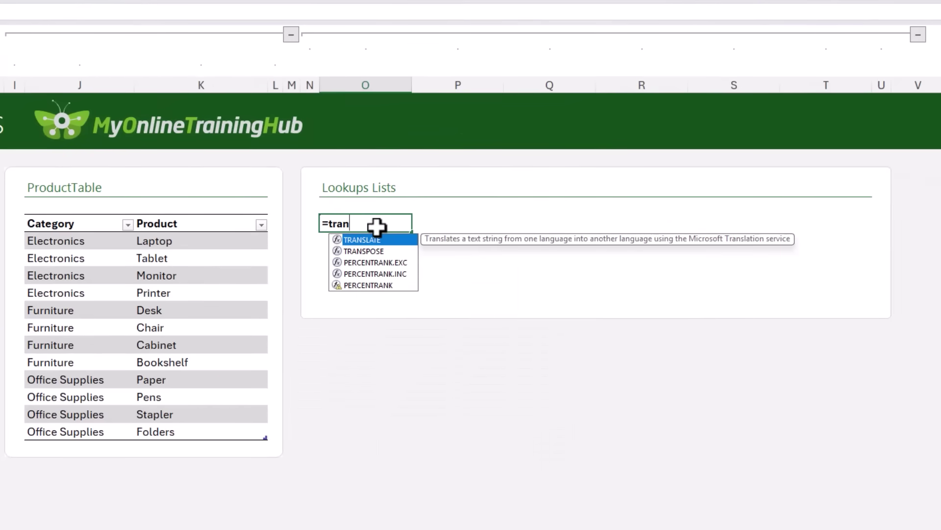
{"action": "key", "text": "Down"}
{"action": "key", "text": "Tab"}
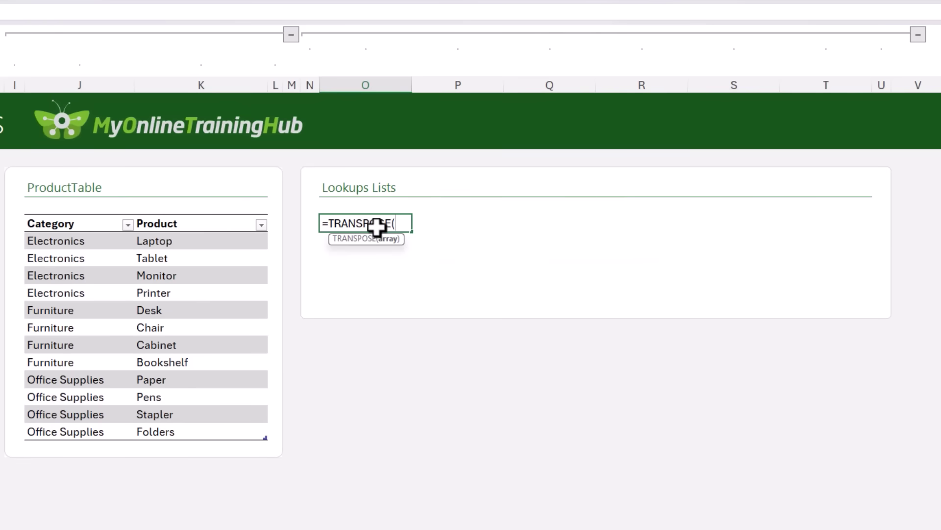
{"action": "type", "text": "sort"}
{"action": "key", "text": "Tab"}
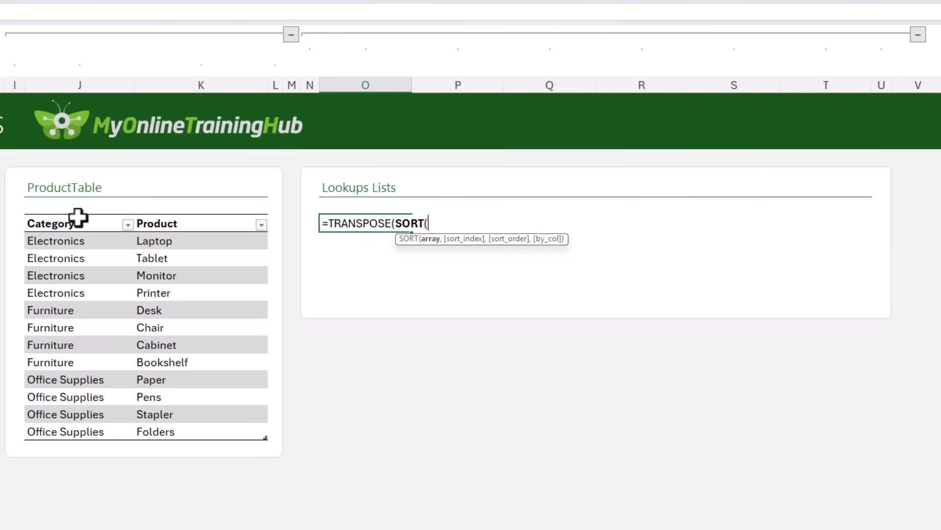
{"action": "type", "text": "un"}
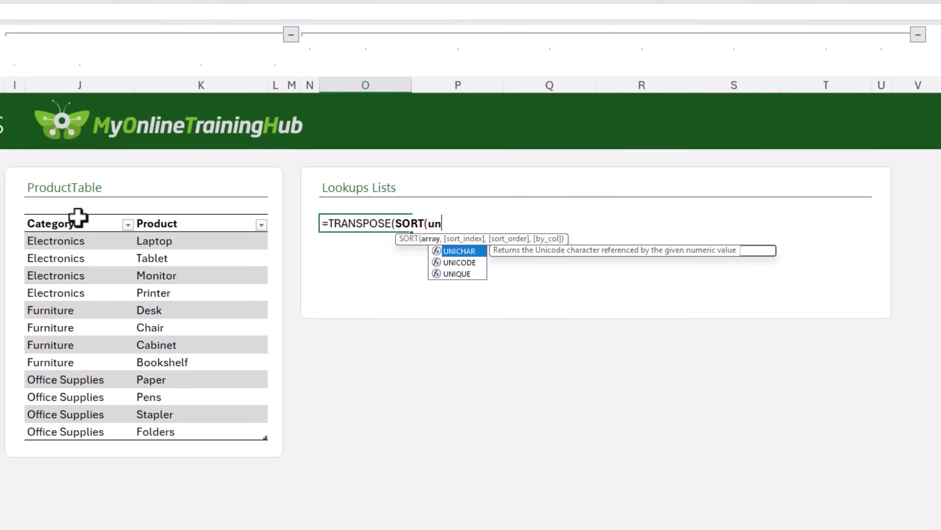
{"action": "key", "text": "Down"}
{"action": "key", "text": "Down"}
{"action": "key", "text": "Tab"}
{"action": "left_click", "coordinate": [79, 216]}
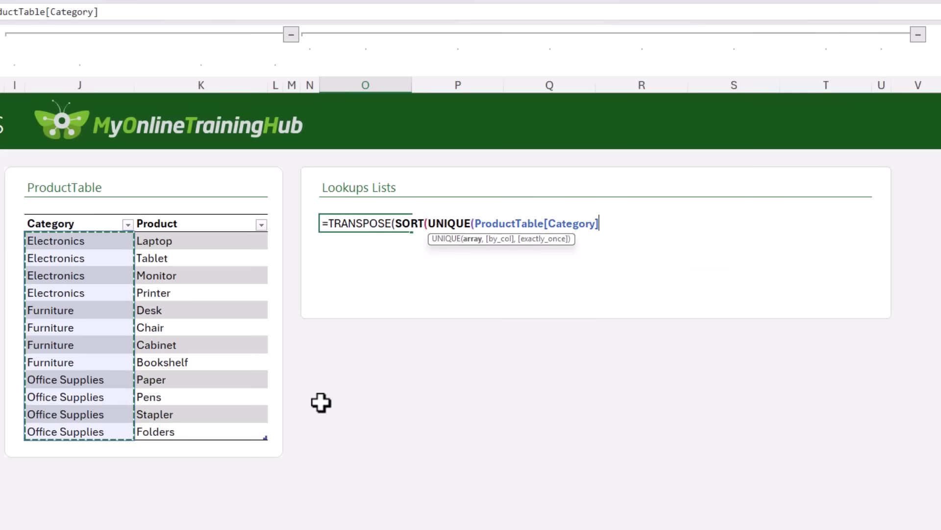
{"action": "type", "text": "))"}
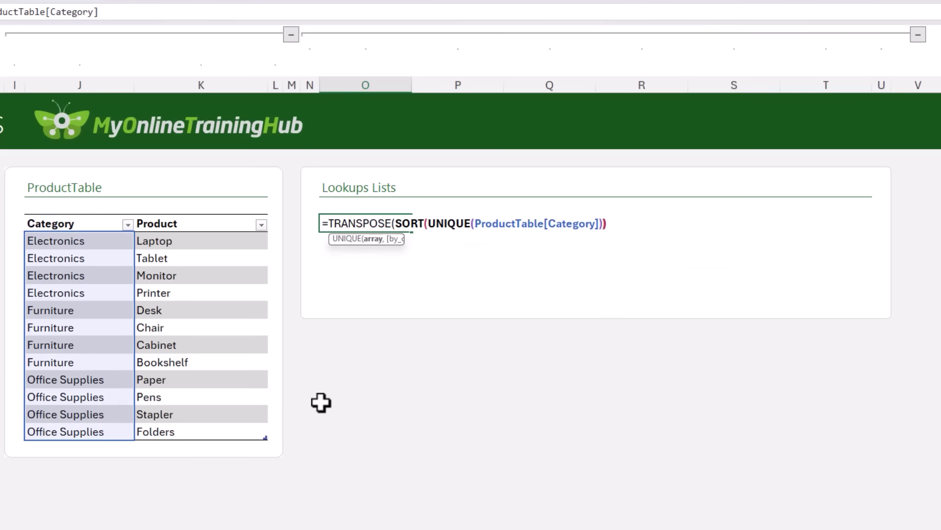
{"action": "key", "text": "Return"}
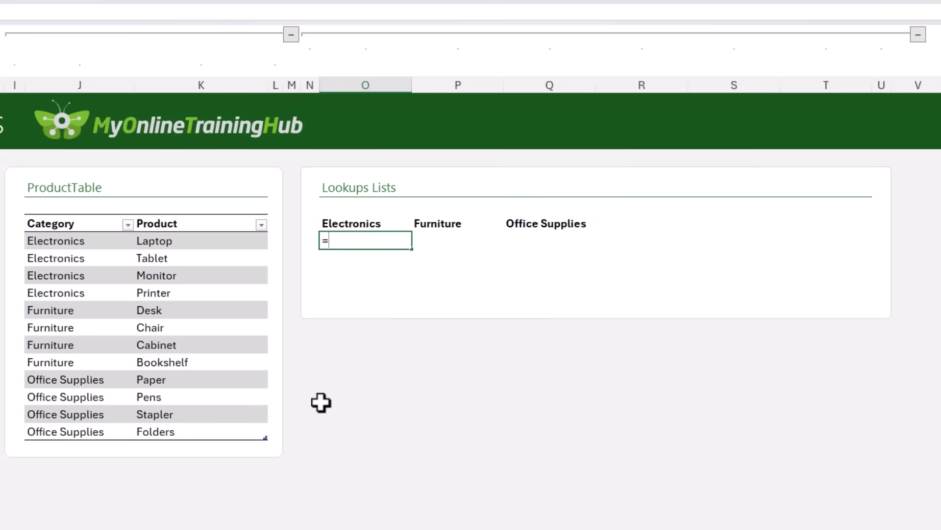
Step: Enter =SORT(FILTER(ProductTable[Product],ProductTable[Category]=O6,"")) in O7 to list the sorted products for the Electronics heading
{"action": "type", "text": "sort"}
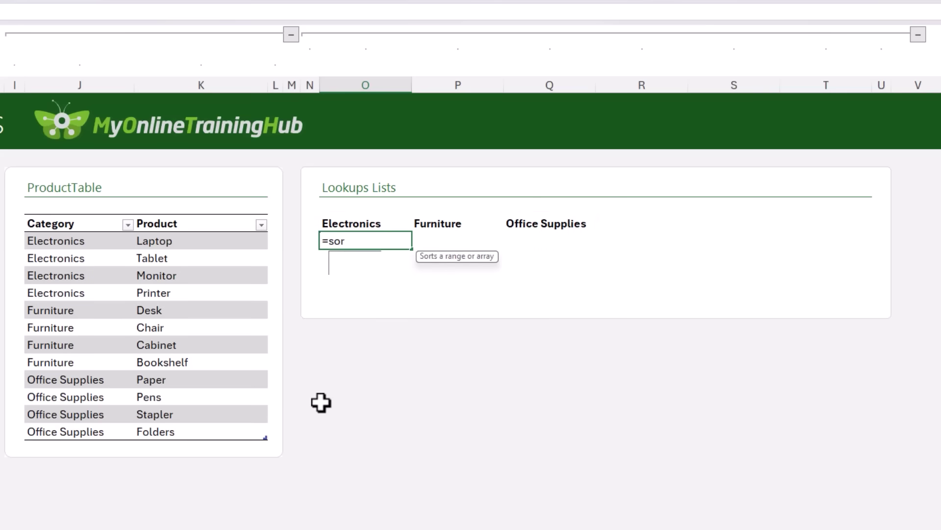
{"action": "key", "text": "Tab"}
{"action": "type", "text": "fil"}
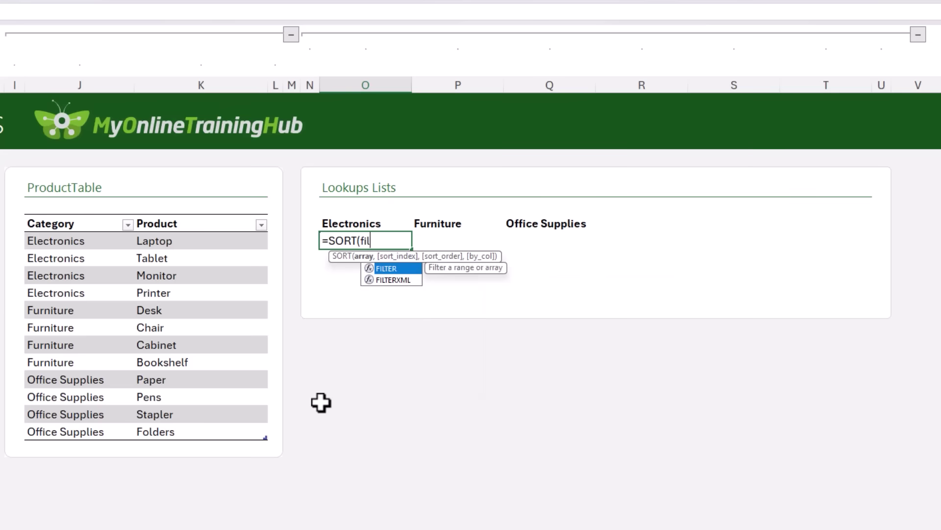
{"action": "key", "text": "Tab"}
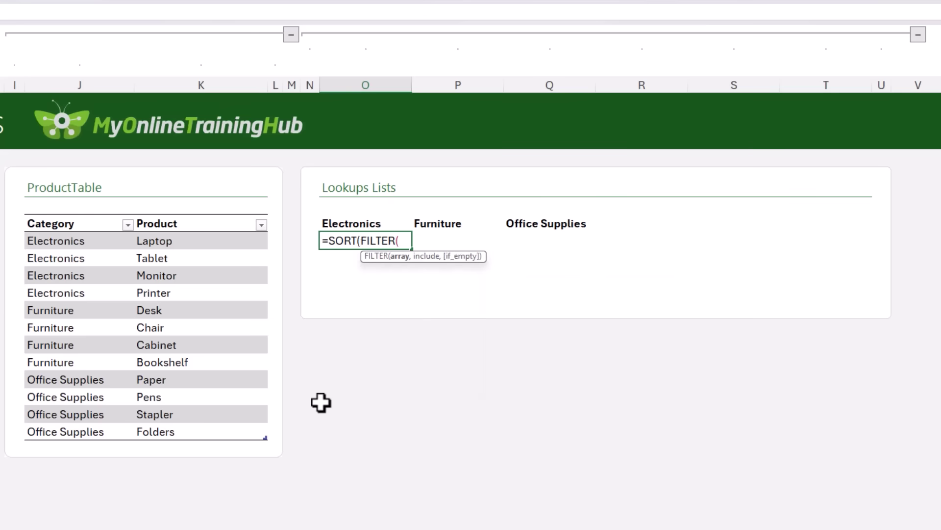
{"action": "left_click", "coordinate": [165, 211]}
{"action": "type", "text": ","}
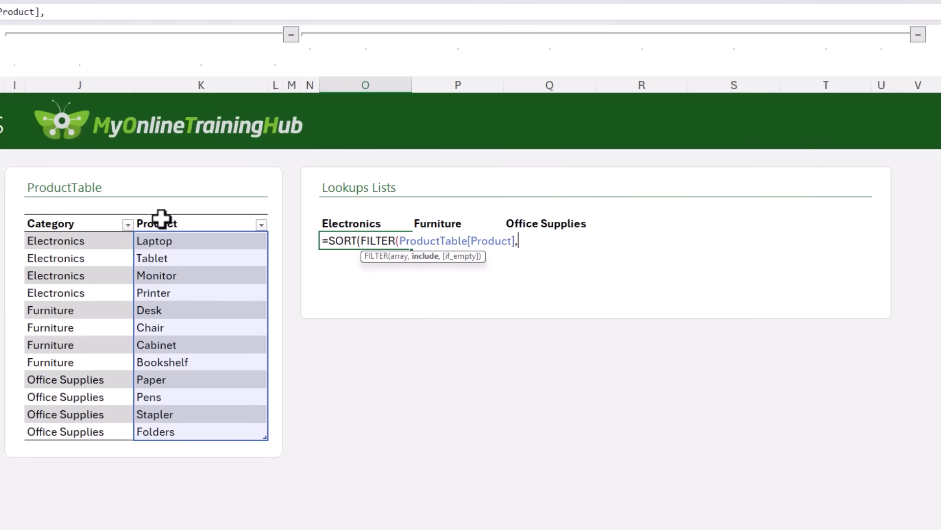
{"action": "left_click", "coordinate": [109, 212]}
{"action": "type", "text": "="}
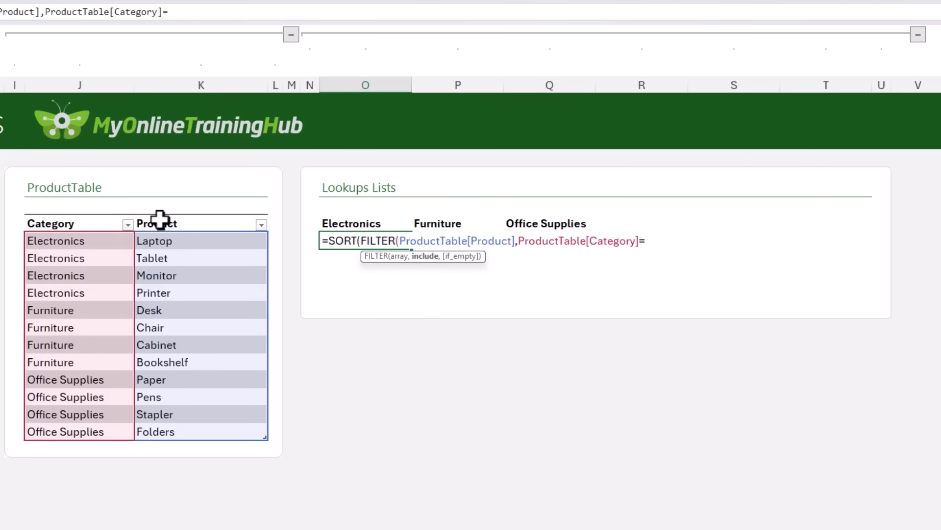
{"action": "left_click", "coordinate": [351, 224]}
{"action": "type", "text": ","}
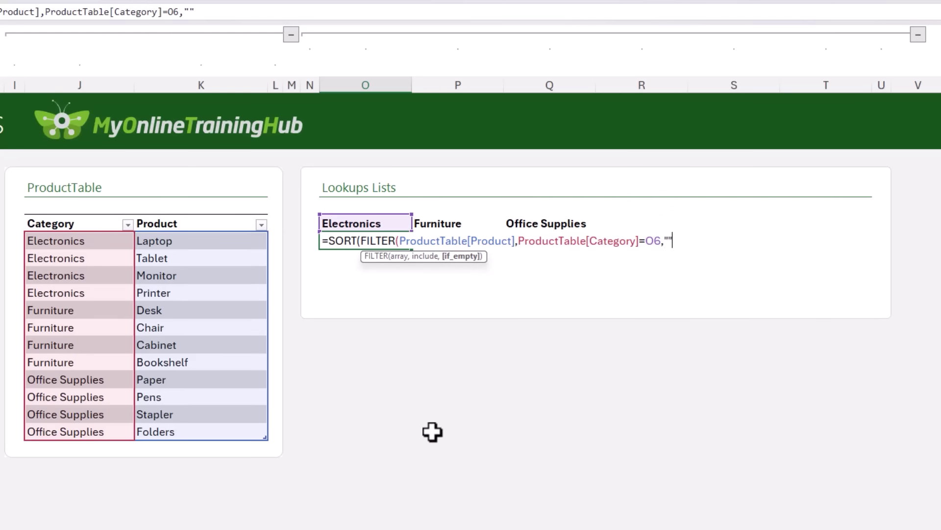
{"action": "type", "text": "\"\")"}
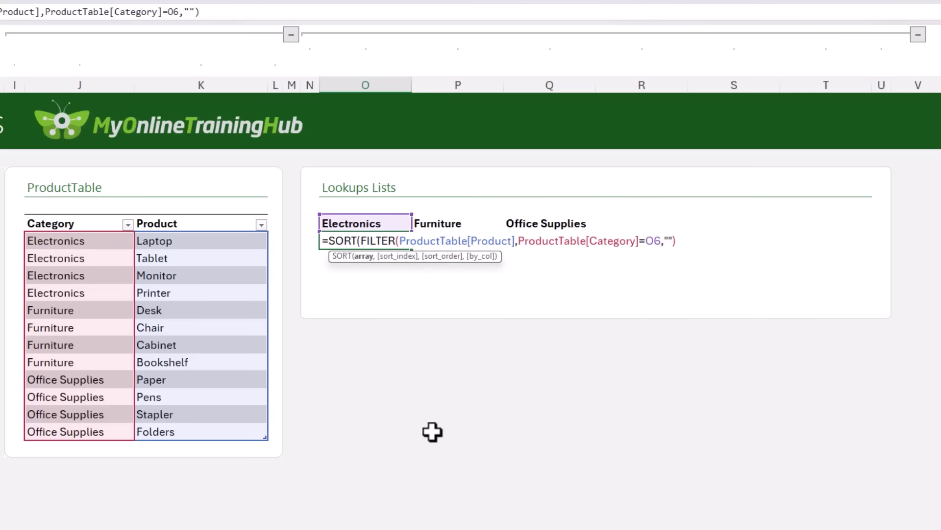
{"action": "type", "text": ")"}
{"action": "key", "text": "Return"}
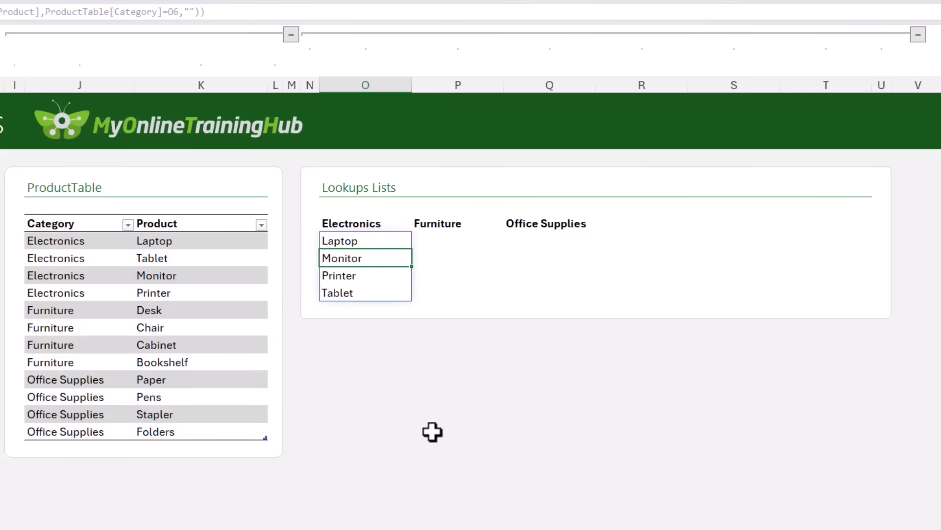
Step: Copy the product list formula in O7 across P7:T7, including the spare columns for additional categories
{"action": "key", "text": "Up"}
{"action": "key", "text": "ctrl+c"}
{"action": "left_click_drag", "start_coordinate": [456, 240], "coordinate": [550, 238]}
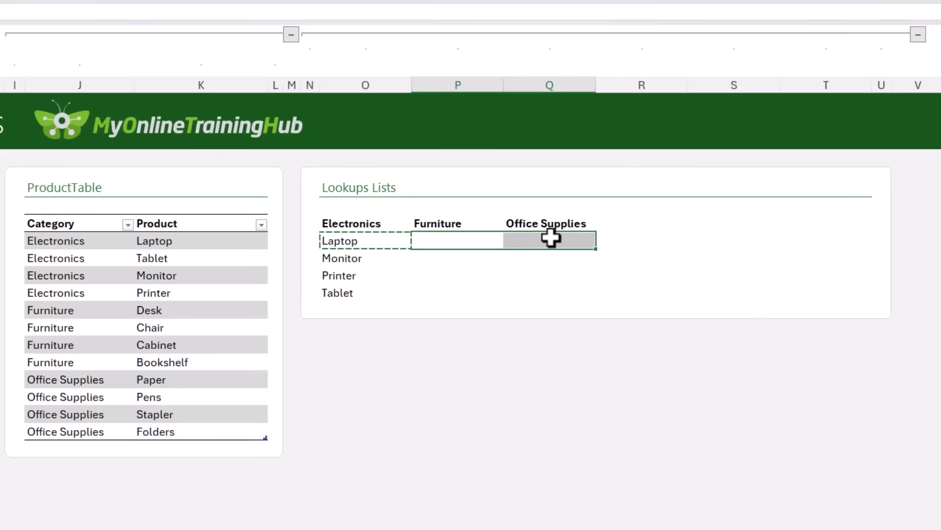
{"action": "left_click_drag", "start_coordinate": [550, 239], "coordinate": [808, 242]}
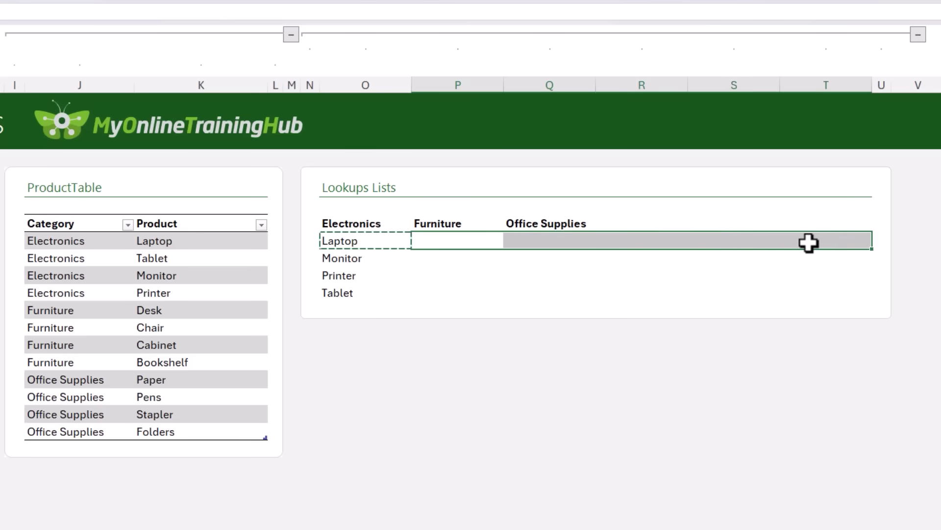
{"action": "key", "text": "ctrl+v"}
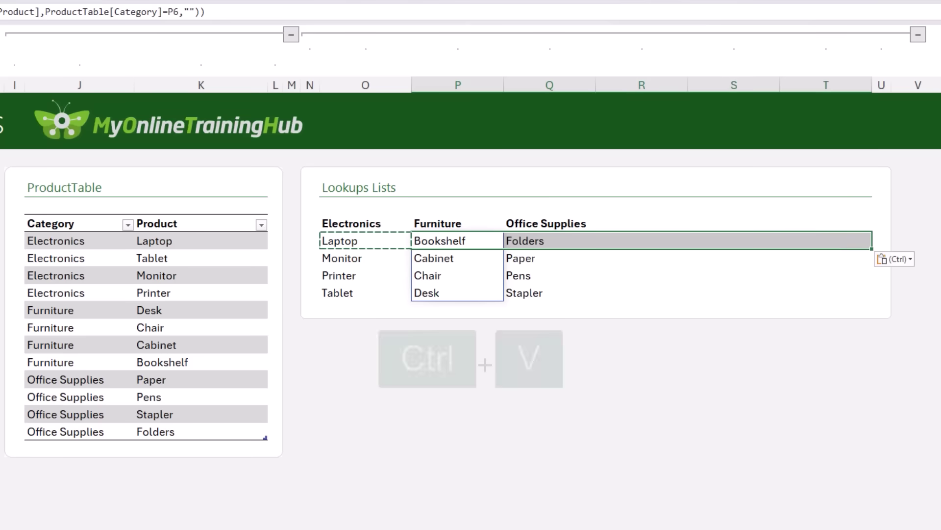
Step: Inspect the copied formulas in row 7 of Lookups Lists, and review Product Category cells E7:E14 against ProductTable's Category column
{"action": "left_click", "coordinate": [632, 248]}
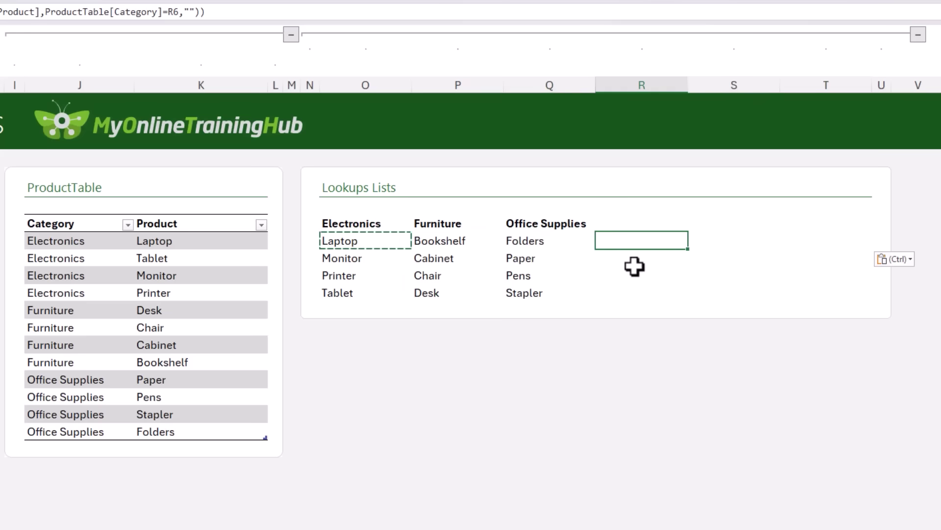
{"action": "key", "text": "Right"}
{"action": "key", "text": "Right"}
{"action": "key", "text": "Left"}
{"action": "key", "text": "Left"}
{"action": "key", "text": "Left"}
{"action": "key", "text": "Left"}
{"action": "key", "text": "Left"}
{"action": "left_click_drag", "start_coordinate": [84, 244], "coordinate": [80, 356]}
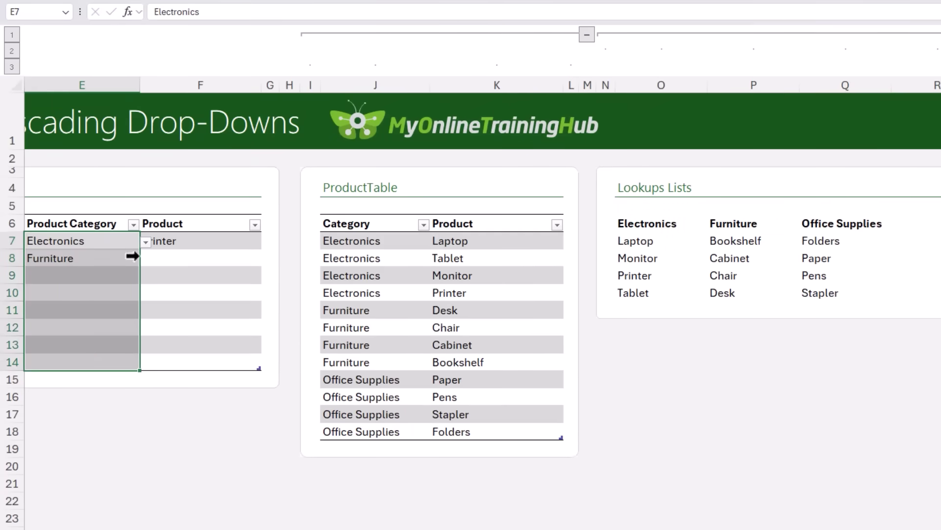
{"action": "left_click", "coordinate": [352, 216]}
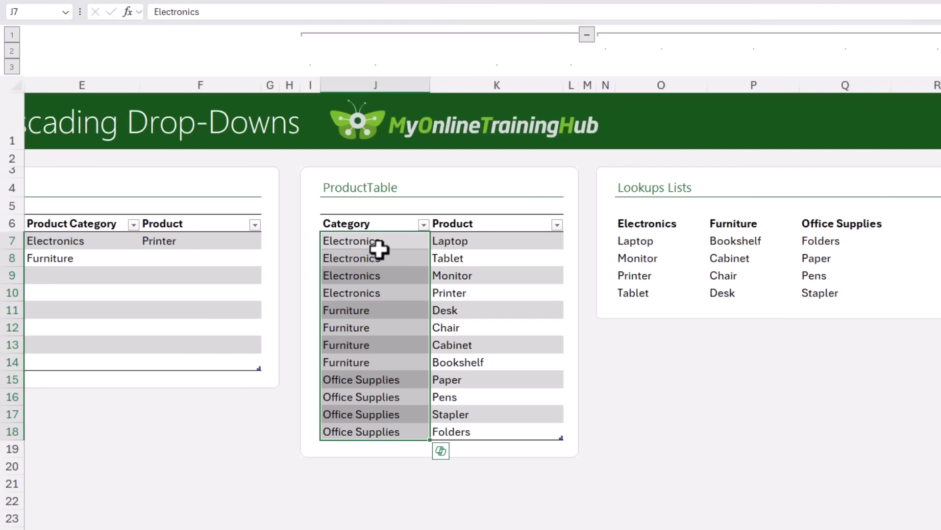
Step: Replace the list validation source for Product cells F7:F14 with the start of an XLOOKUP formula using relative reference E7 as lookup value
{"action": "left_click_drag", "start_coordinate": [176, 243], "coordinate": [177, 363]}
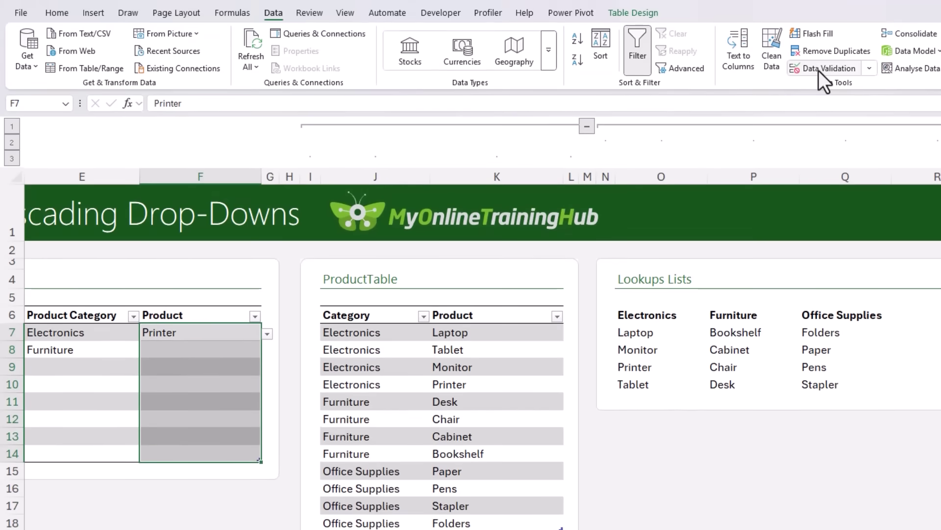
{"action": "left_click", "coordinate": [819, 70]}
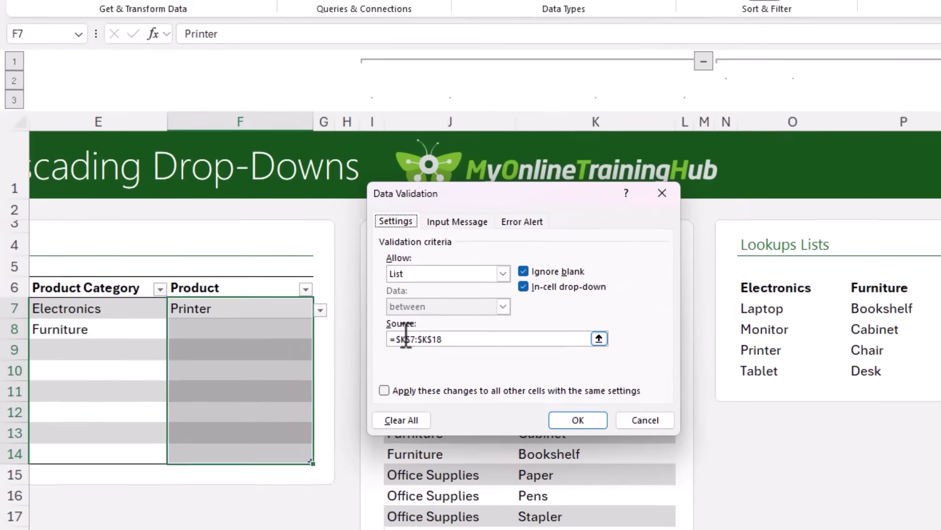
{"action": "left_click_drag", "start_coordinate": [334, 358], "coordinate": [488, 359]}
{"action": "key", "text": "BackSpace"}
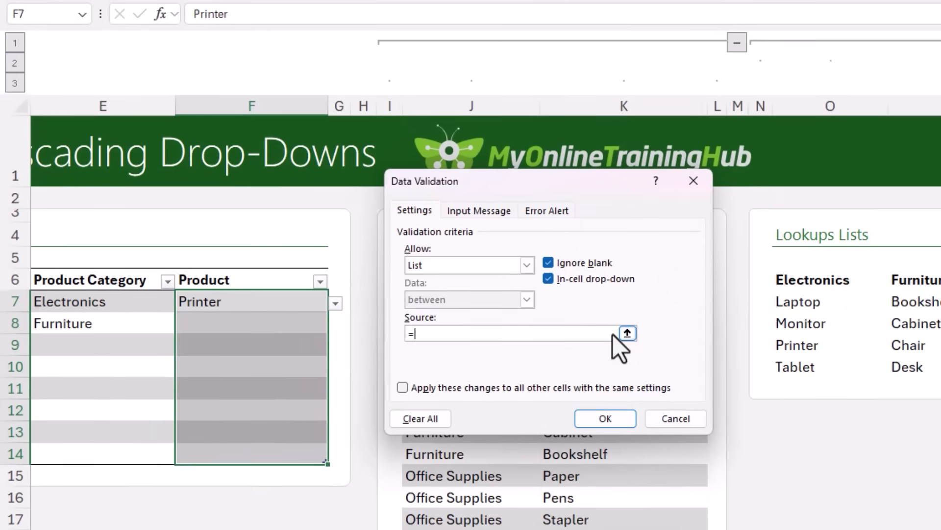
{"action": "type", "text": "XLOOKUP("}
{"action": "left_click", "coordinate": [116, 305]}
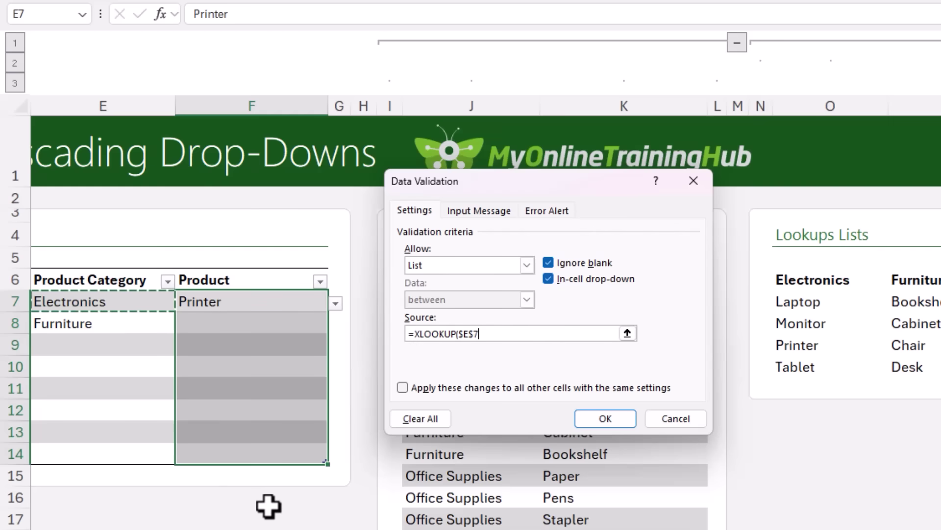
{"action": "key", "text": "F4"}
{"action": "key", "text": "F4"}
{"action": "key", "text": "F4"}
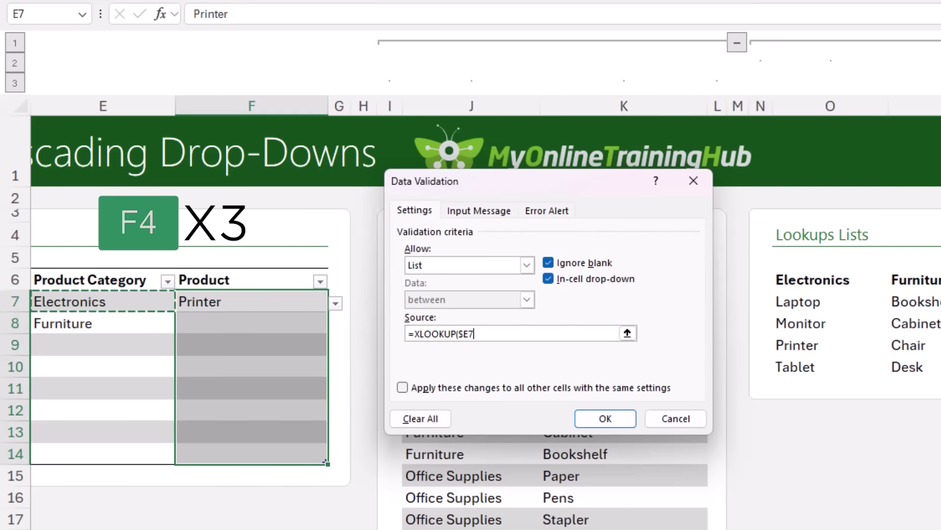
Step: Complete the validation source as =XLOOKUP(E7,$O$6:$T$6,$O$7:$T$7)# and apply it to the Product cells
{"action": "type", "text": ","}
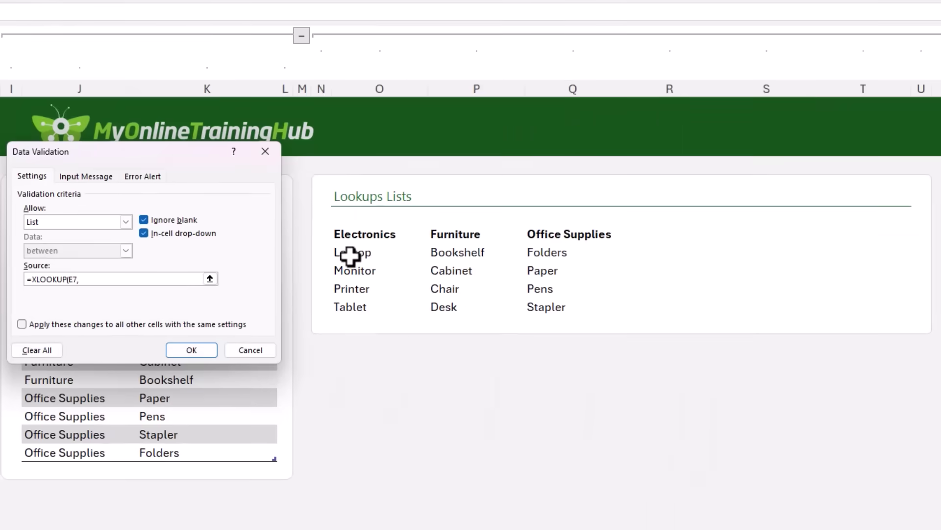
{"action": "left_click", "coordinate": [822, 282]}
{"action": "left_click_drag", "start_coordinate": [373, 236], "coordinate": [883, 233]}
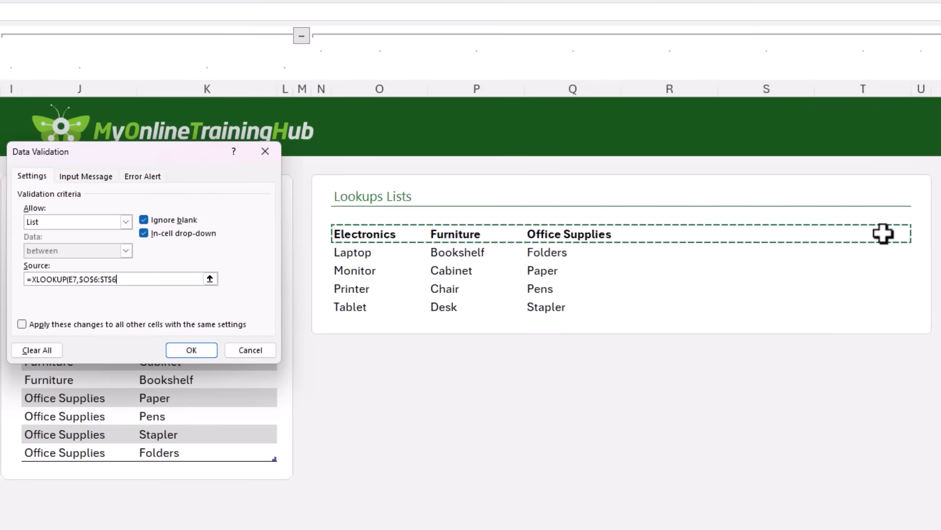
{"action": "type", "text": ","}
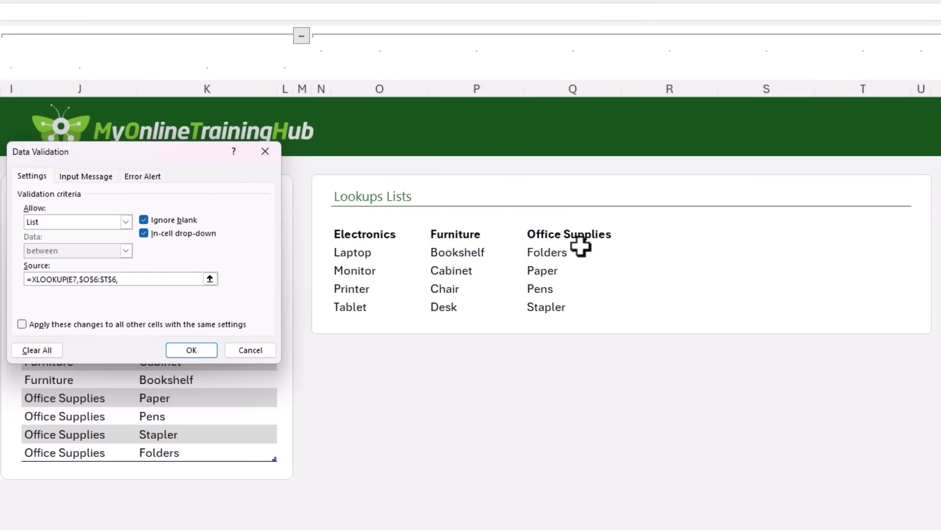
{"action": "left_click_drag", "start_coordinate": [353, 254], "coordinate": [872, 251]}
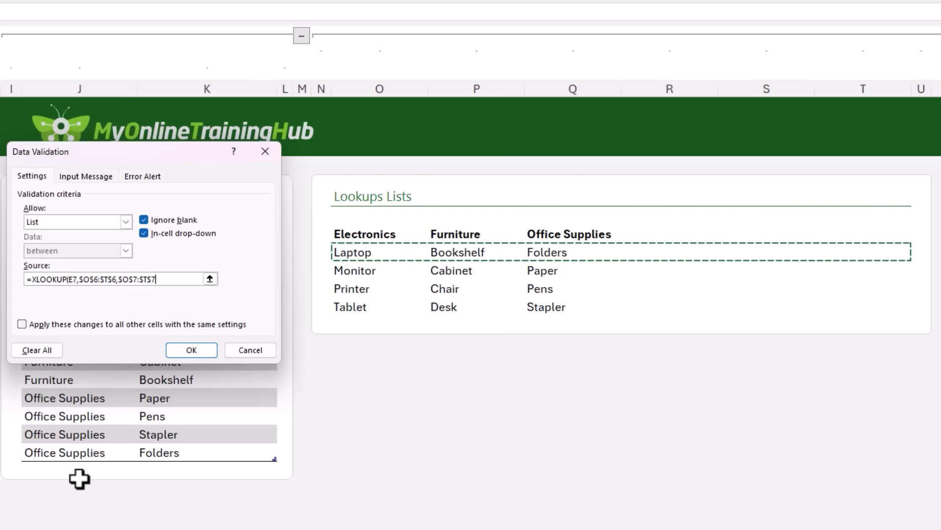
{"action": "type", "text": ")#"}
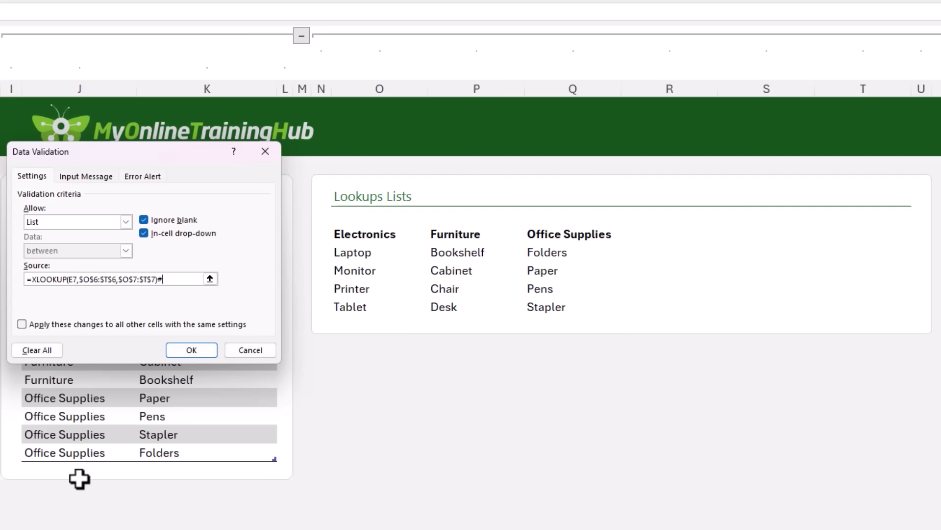
{"action": "left_click", "coordinate": [184, 349]}
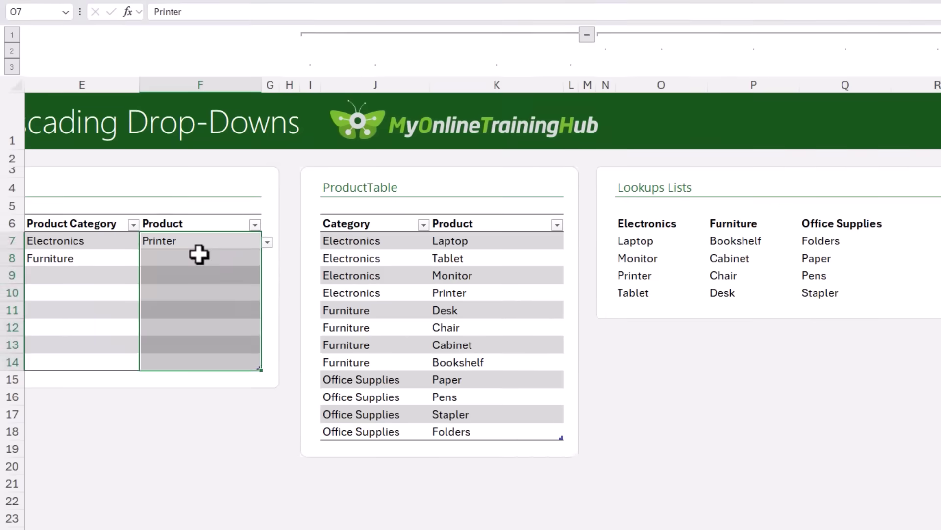
Step: Choose Cabinet from the dependent Product drop-down in F8 for the Furniture row
{"action": "left_click", "coordinate": [3, 264]}
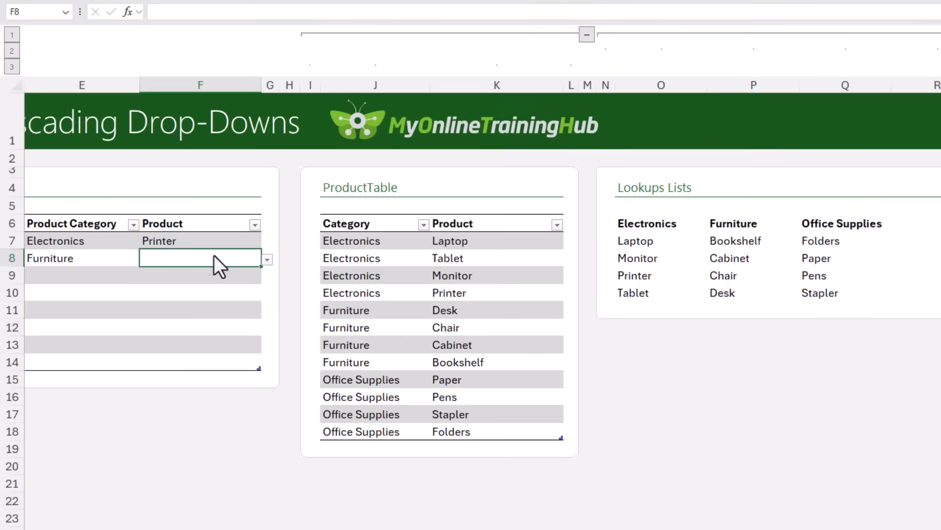
{"action": "left_click", "coordinate": [266, 257]}
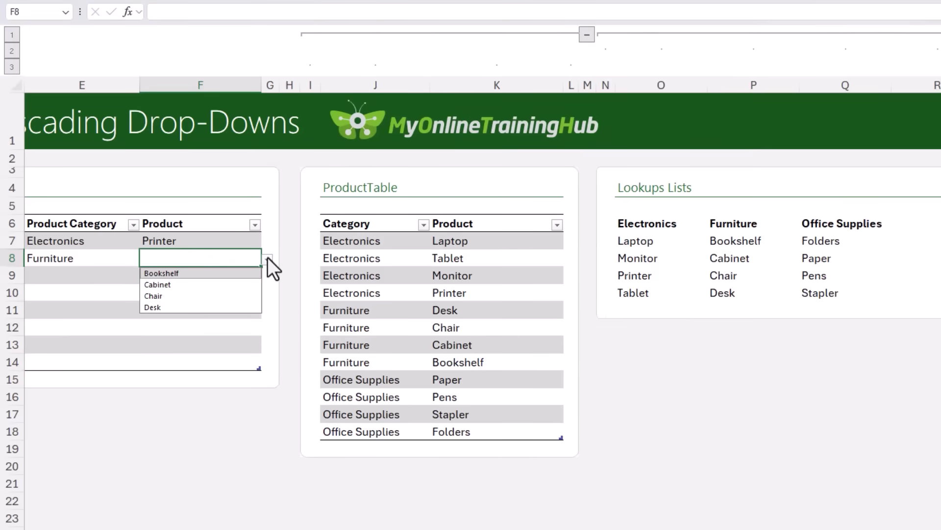
{"action": "left_click", "coordinate": [219, 285]}
Step: Set the category in E9 to Office Supplies and pick a matching product from the drop-down in F9
{"action": "left_click", "coordinate": [111, 274]}
{"action": "left_click", "coordinate": [146, 276]}
{"action": "left_click", "coordinate": [83, 311]}
{"action": "left_click", "coordinate": [197, 277]}
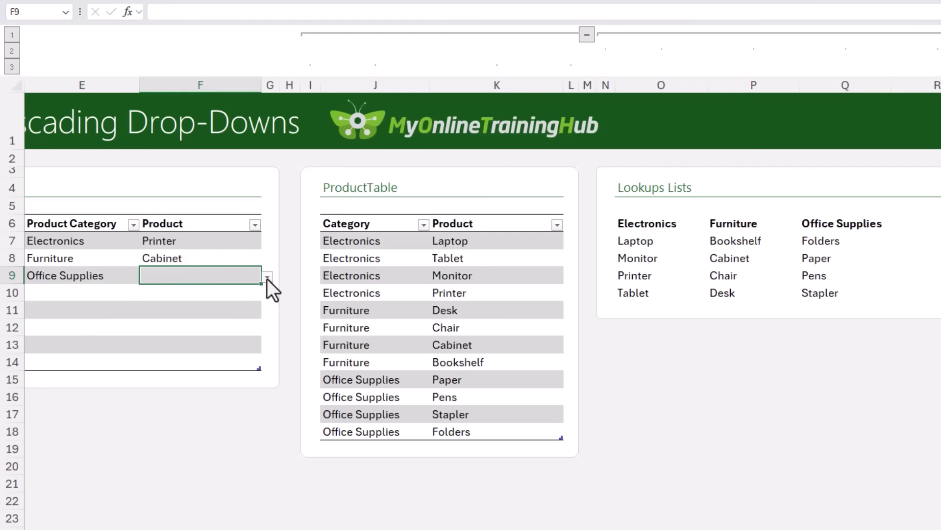
{"action": "left_click", "coordinate": [267, 278]}
{"action": "left_click", "coordinate": [239, 313]}
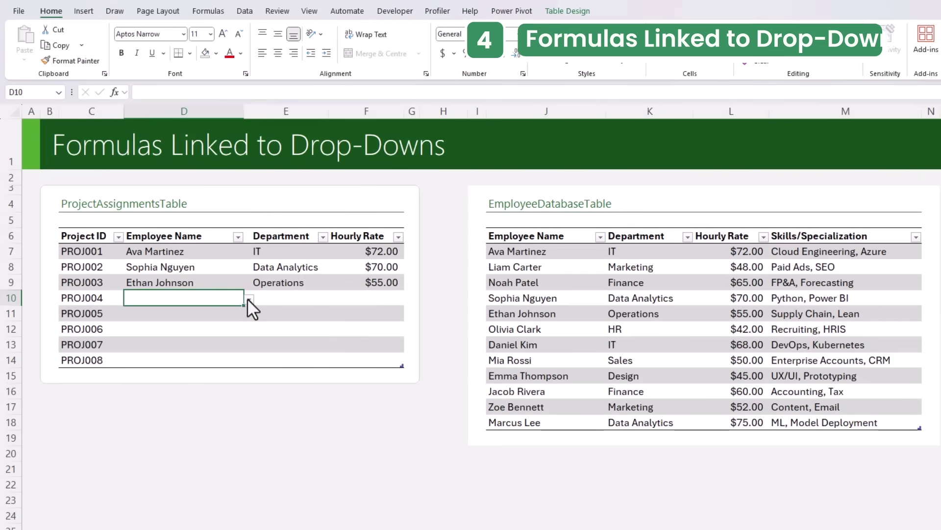
Step: Assign employees to PROJ004, PROJ005 and PROJ006 from the Employee Name drop-downs in ProjectAssignmentsTable
{"action": "left_click", "coordinate": [248, 298]}
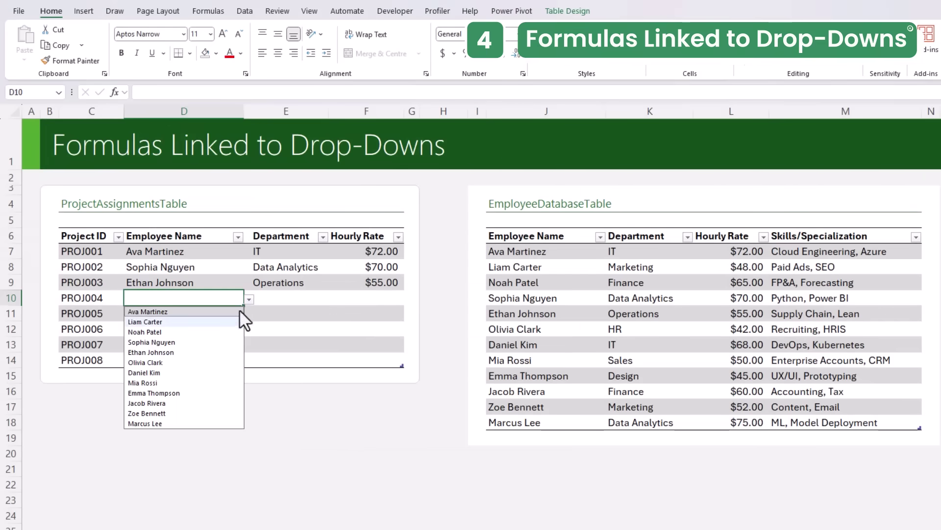
{"action": "left_click", "coordinate": [184, 385]}
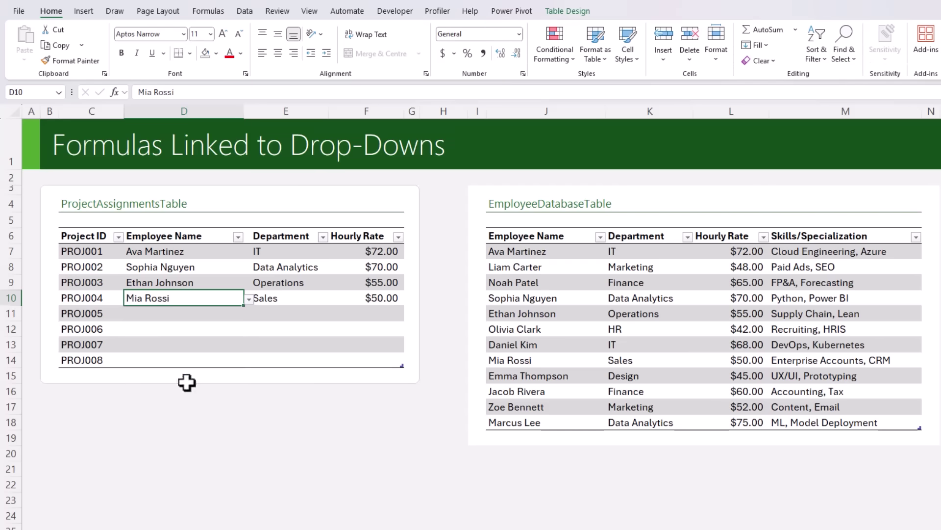
{"action": "left_click", "coordinate": [213, 313]}
{"action": "left_click", "coordinate": [248, 315]}
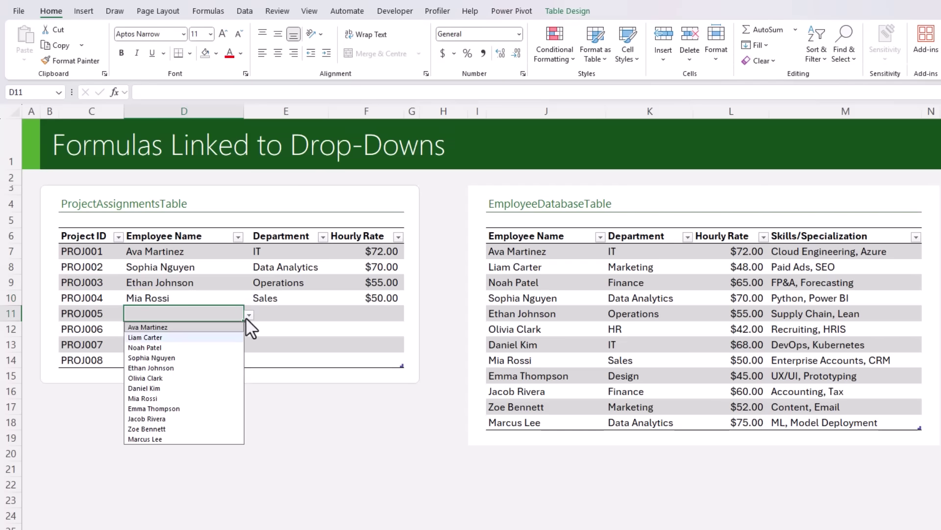
{"action": "left_click", "coordinate": [189, 369]}
{"action": "left_click", "coordinate": [221, 334]}
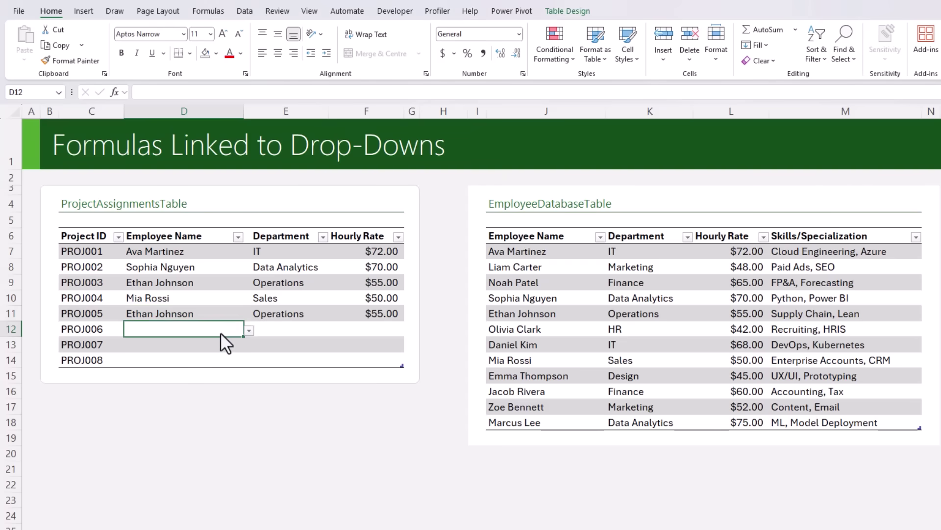
{"action": "key", "text": "alt+Down"}
{"action": "left_click", "coordinate": [175, 444]}
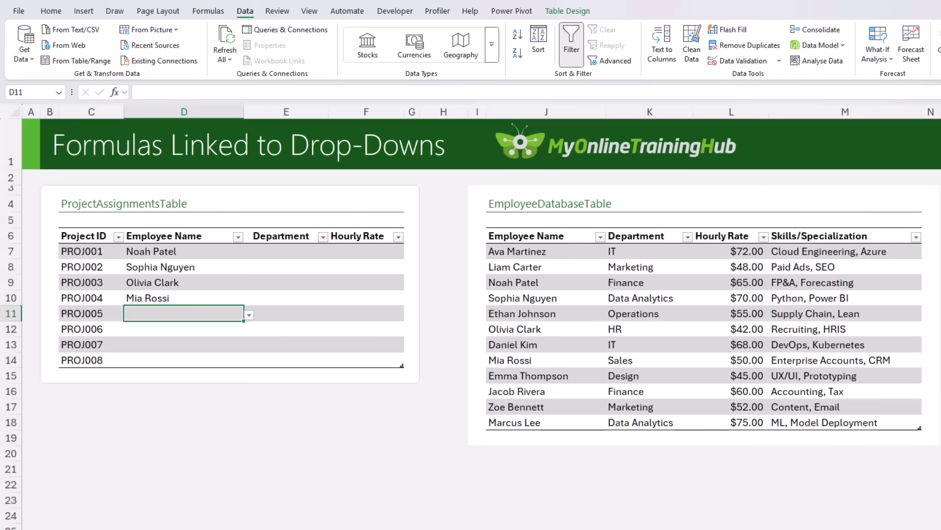
Step: Review the list validation source of Employee Name cells D7:D14 and the Employee Name column of EmployeeDatabaseTable it refers to
{"action": "left_click_drag", "start_coordinate": [184, 251], "coordinate": [185, 355]}
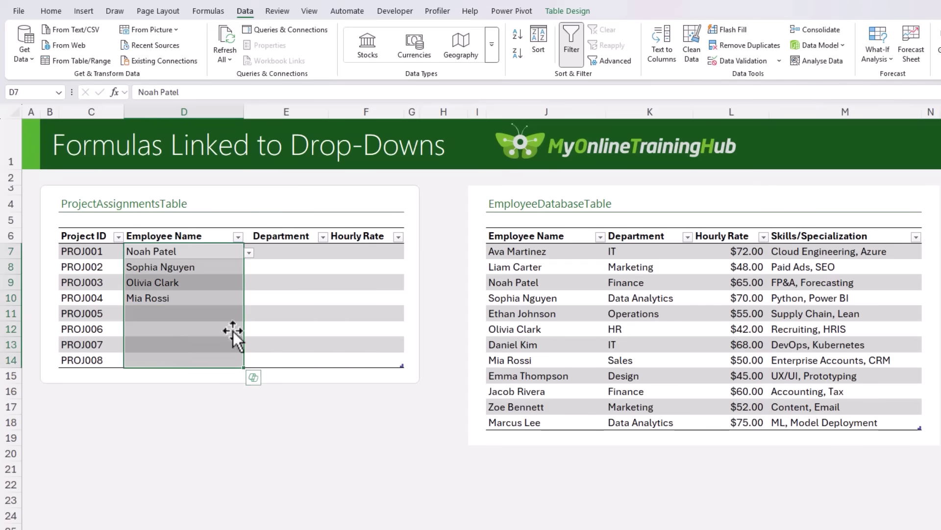
{"action": "left_click", "coordinate": [719, 63]}
{"action": "left_click", "coordinate": [352, 321]}
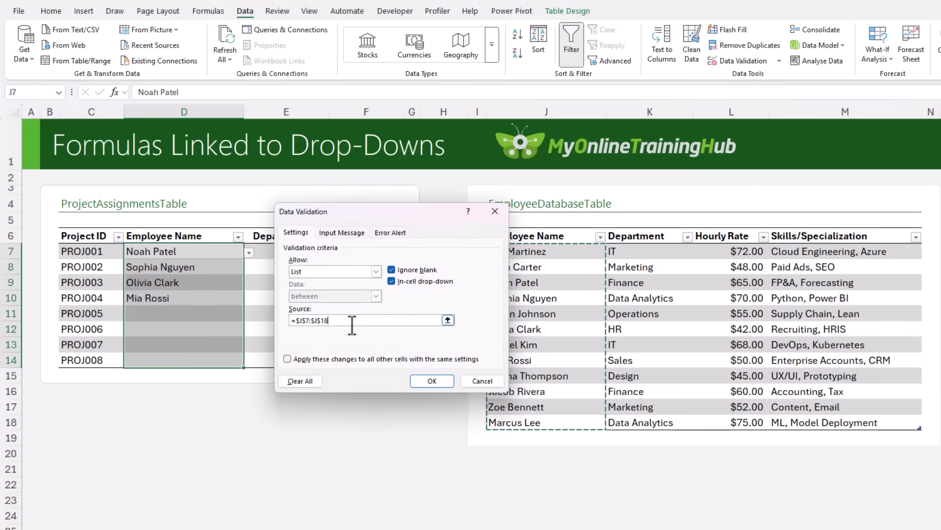
{"action": "left_click_drag", "start_coordinate": [408, 211], "coordinate": [345, 222]}
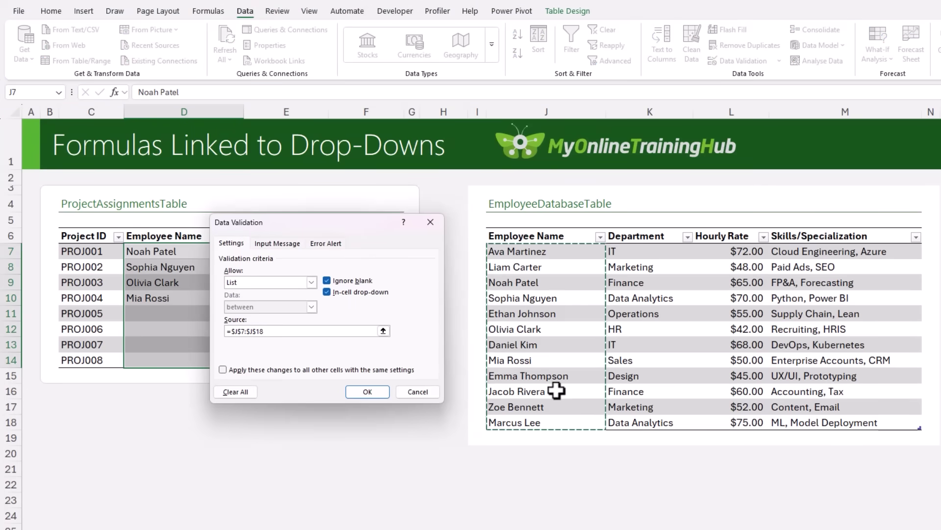
{"action": "left_click", "coordinate": [368, 389]}
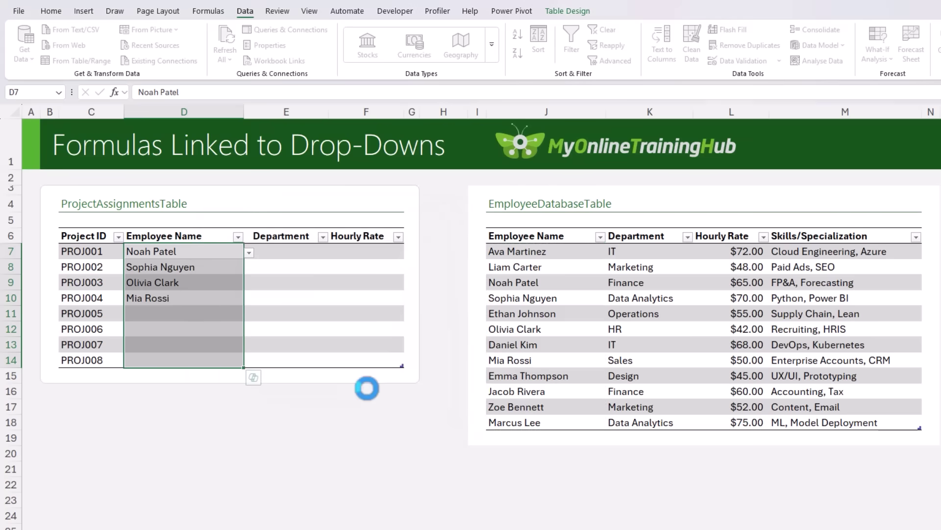
{"action": "key", "text": "Down"}
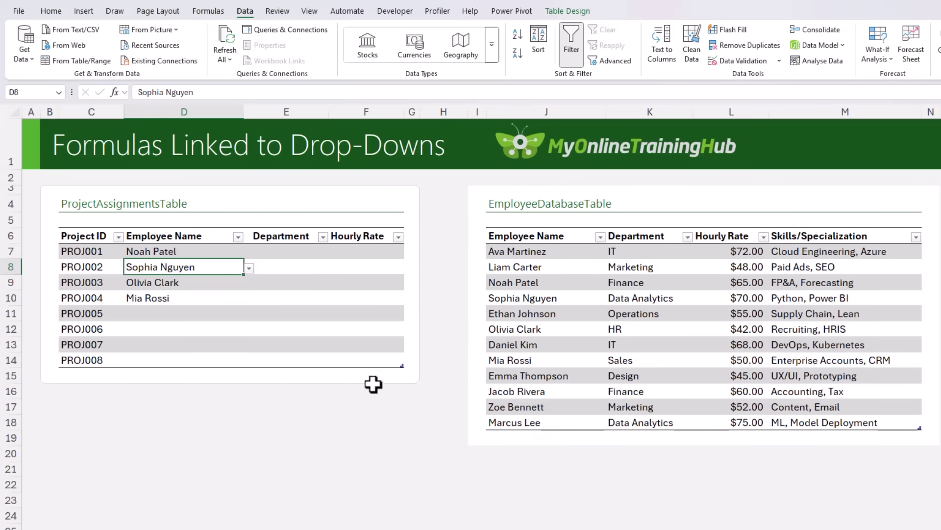
{"action": "left_click", "coordinate": [571, 226]}
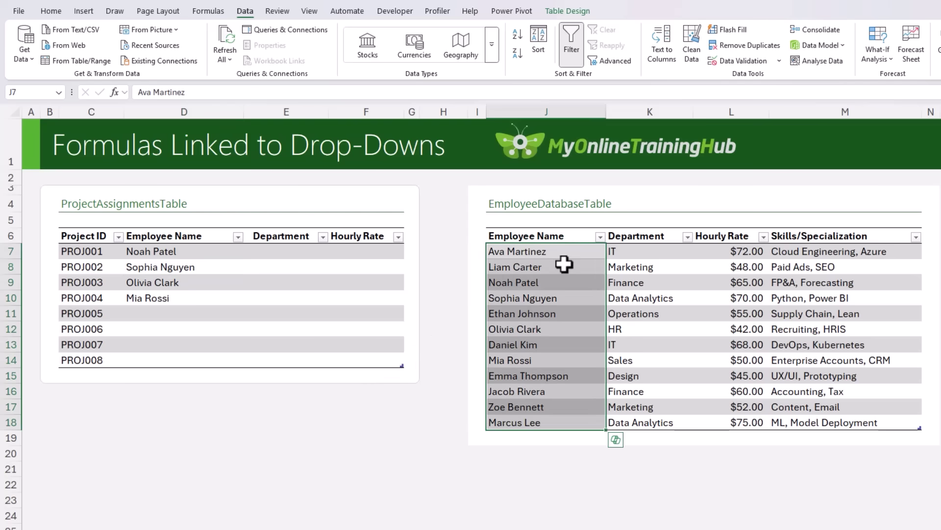
Step: Enter =XLOOKUP([@[Employee Name]],EmployeeDatabaseTable[Employee Name],EmployeeDatabaseTable[Department],"") in Department cell E7
{"action": "left_click", "coordinate": [292, 253]}
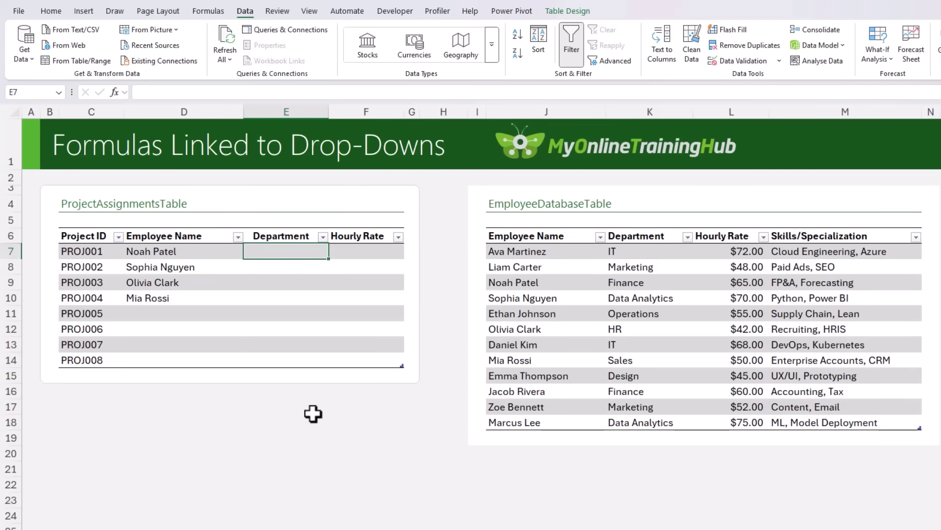
{"action": "type", "text": "=XLOOKUP("}
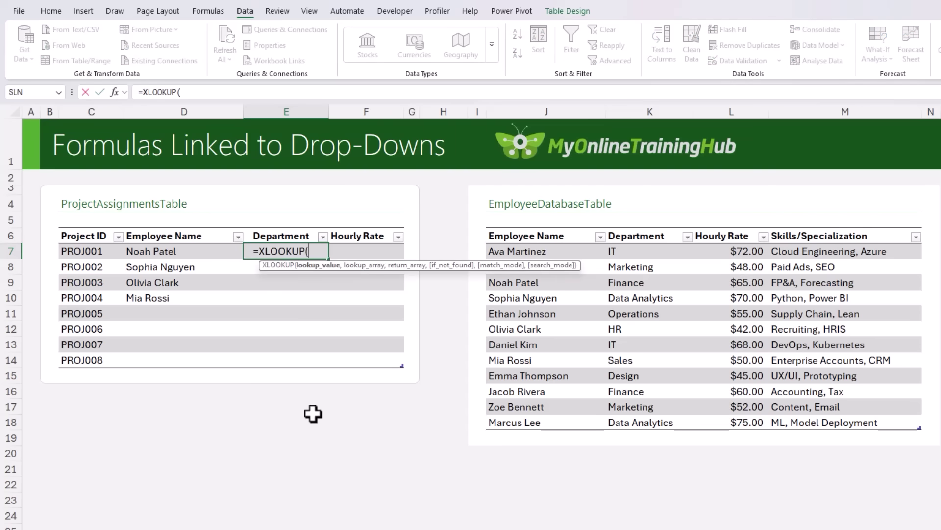
{"action": "left_click", "coordinate": [195, 252]}
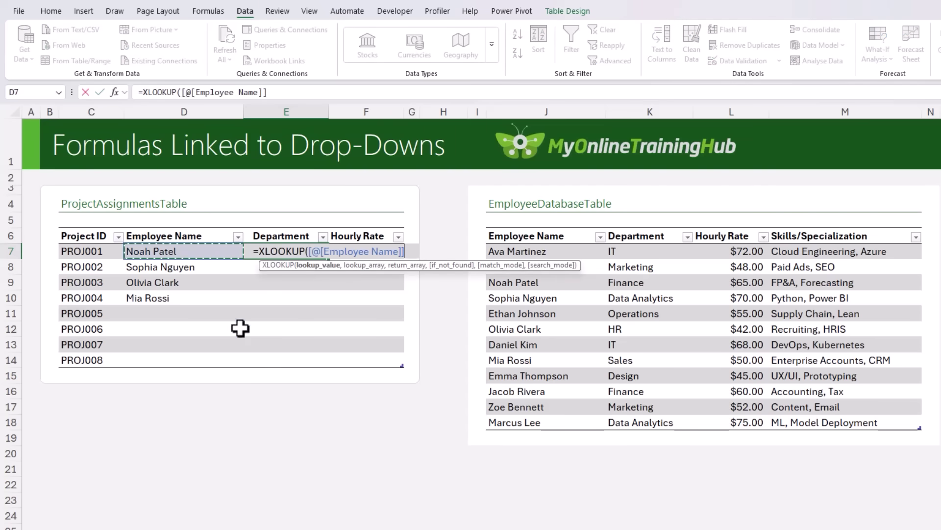
{"action": "type", "text": ","}
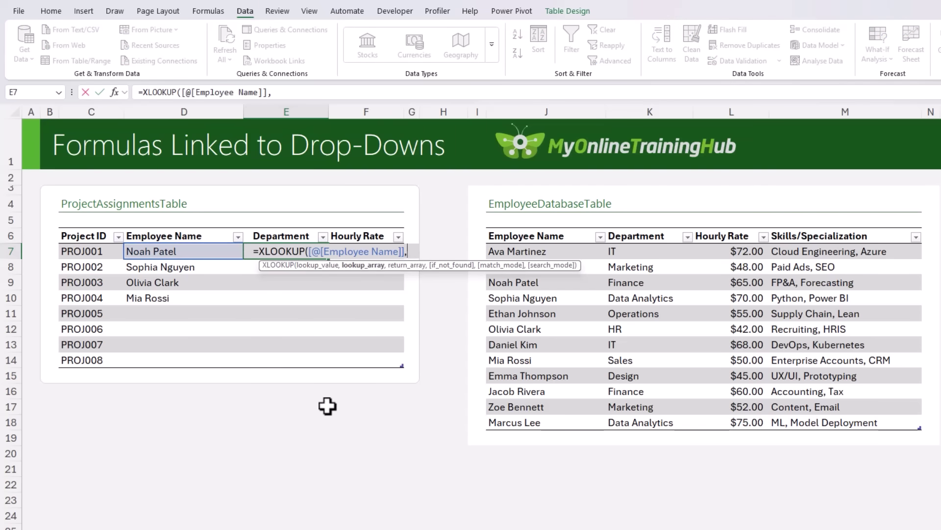
{"action": "left_click", "coordinate": [543, 228]}
{"action": "type", "text": ","}
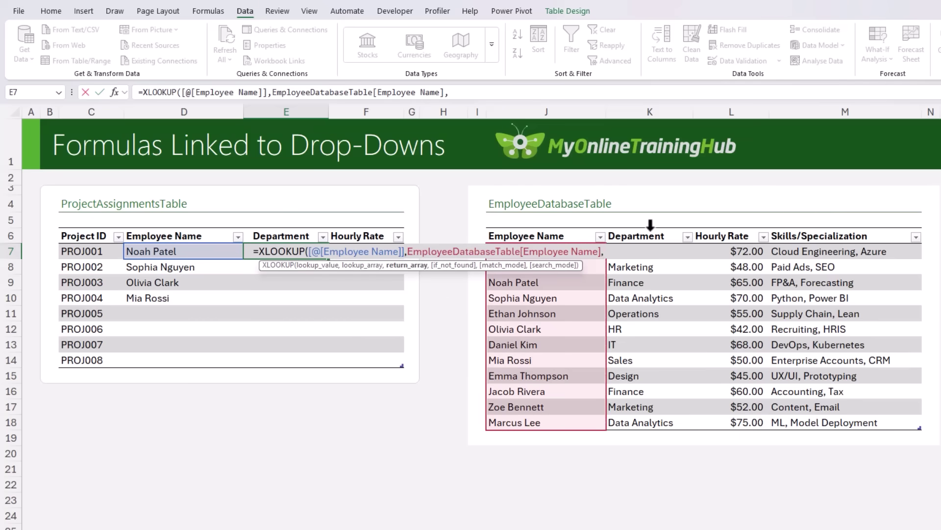
{"action": "left_click", "coordinate": [650, 224]}
{"action": "type", "text": ","}
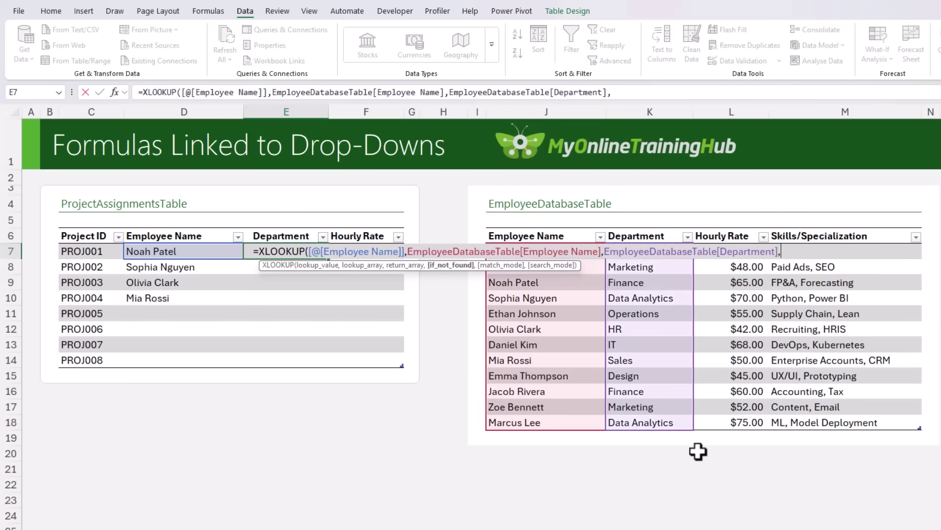
{"action": "type", "text": "\"\")"}
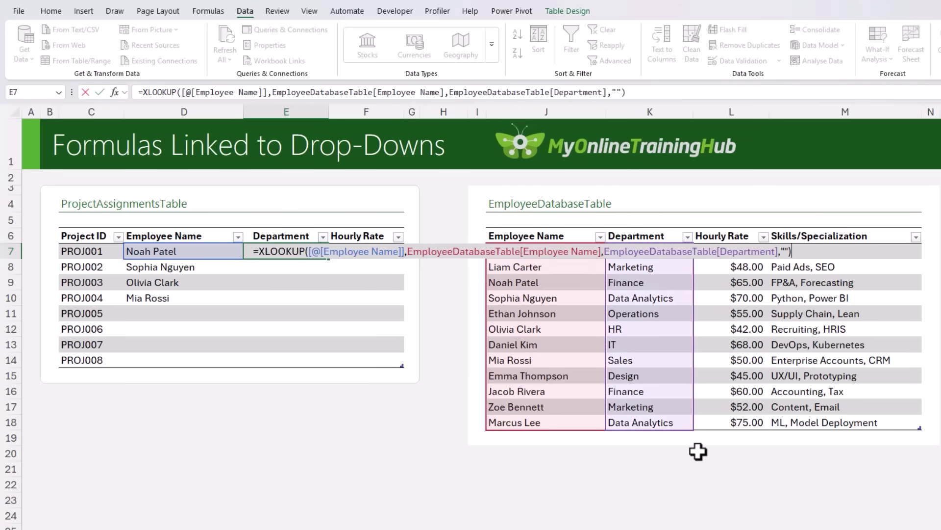
{"action": "key", "text": "ctrl+Return"}
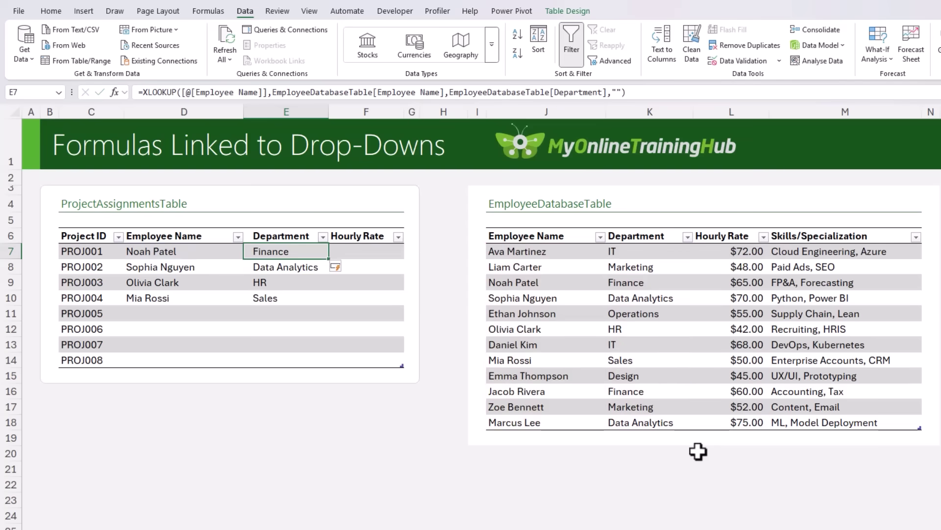
Step: Copy the Department formula's text into Hourly Rate cell F7 and change its return array to EmployeeDatabaseTable[Hourly Rate]
{"action": "left_click_drag", "start_coordinate": [647, 91], "coordinate": [113, 94]}
{"action": "key", "text": "ctrl+c"}
{"action": "key", "text": "Escape"}
{"action": "left_click", "coordinate": [357, 250]}
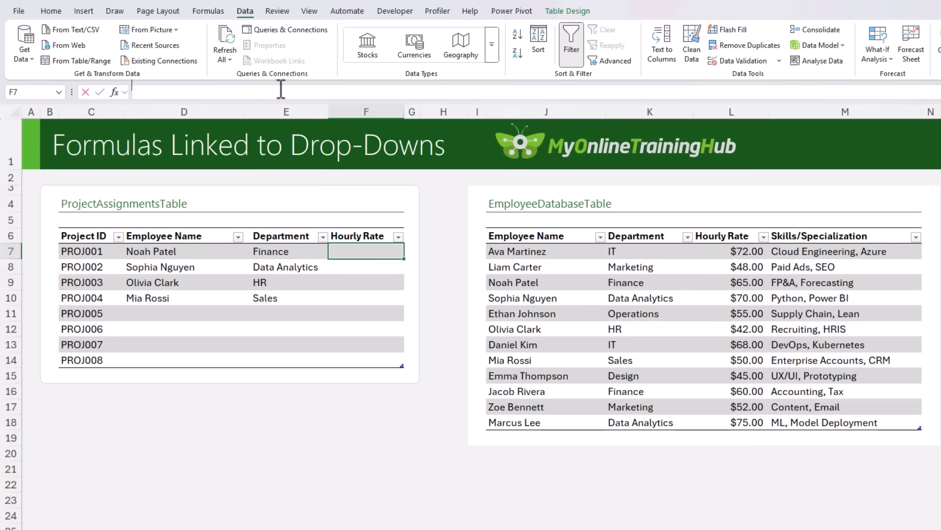
{"action": "left_click", "coordinate": [321, 92]}
{"action": "key", "text": "ctrl+v"}
{"action": "left_click_drag", "start_coordinate": [554, 92], "coordinate": [602, 91]}
{"action": "type", "text": "H"}
{"action": "key", "text": "Tab"}
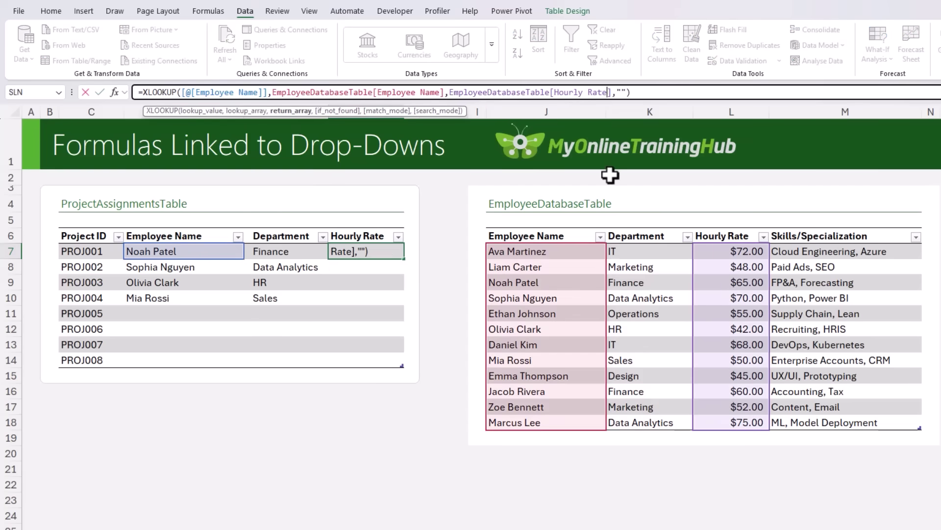
{"action": "key", "text": "Return"}
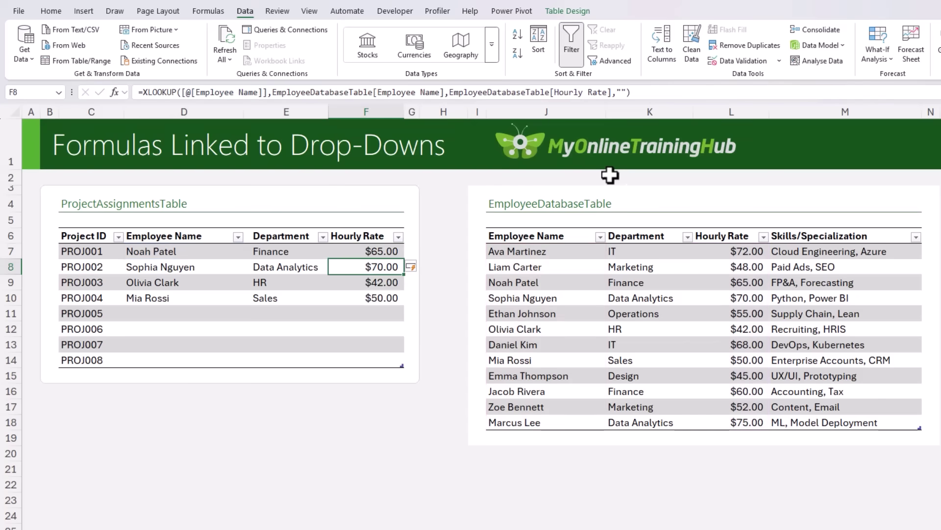
Step: Choose employees for PROJ005 and PROJ006 from the drop-downs in D11 and D12 to test the linked formulas
{"action": "left_click", "coordinate": [167, 313]}
{"action": "left_click", "coordinate": [248, 314]}
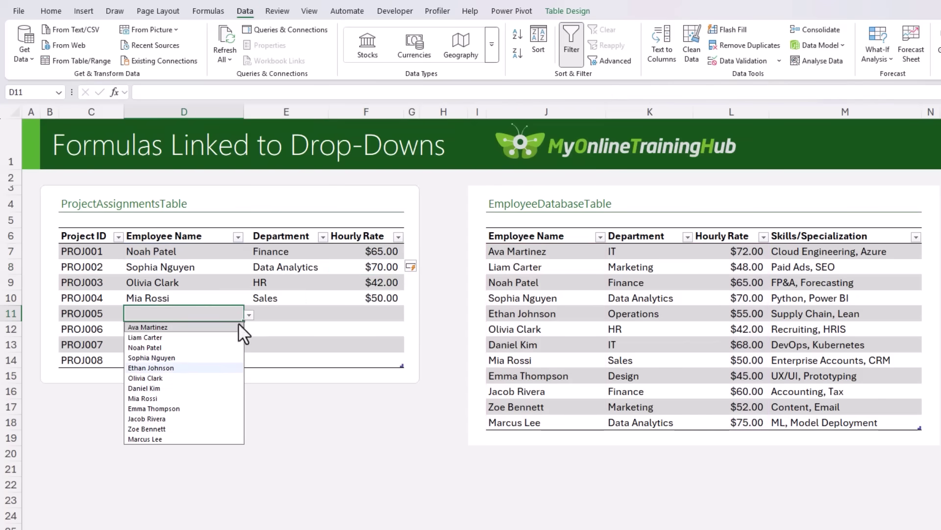
{"action": "left_click", "coordinate": [152, 388]}
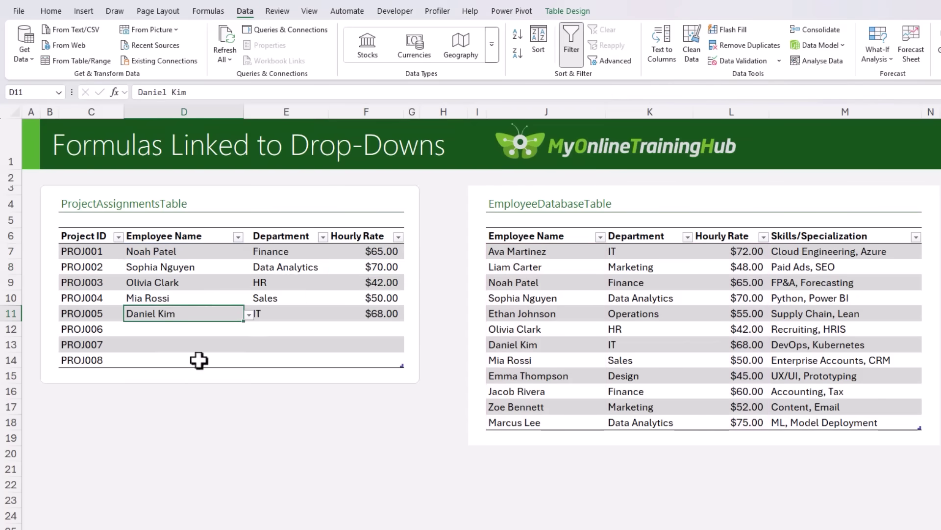
{"action": "left_click", "coordinate": [228, 334]}
{"action": "left_click", "coordinate": [248, 331]}
{"action": "left_click", "coordinate": [172, 453]}
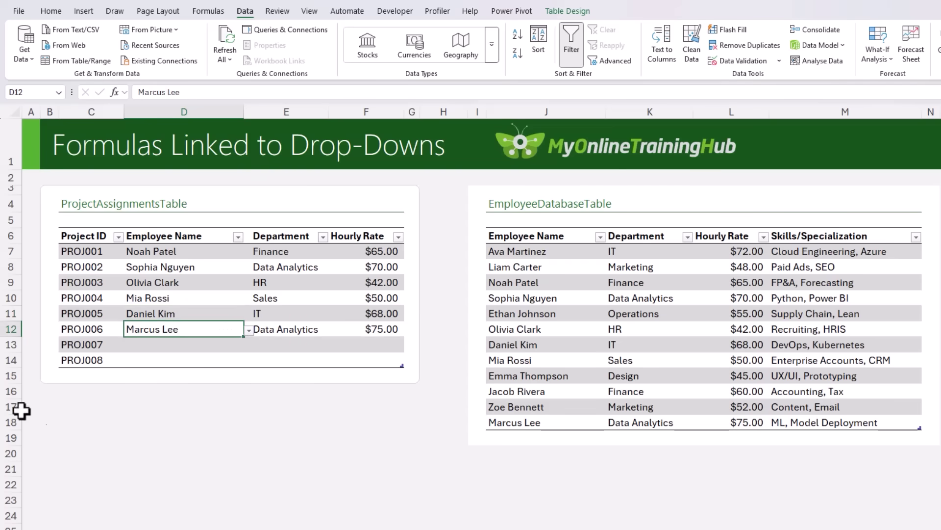